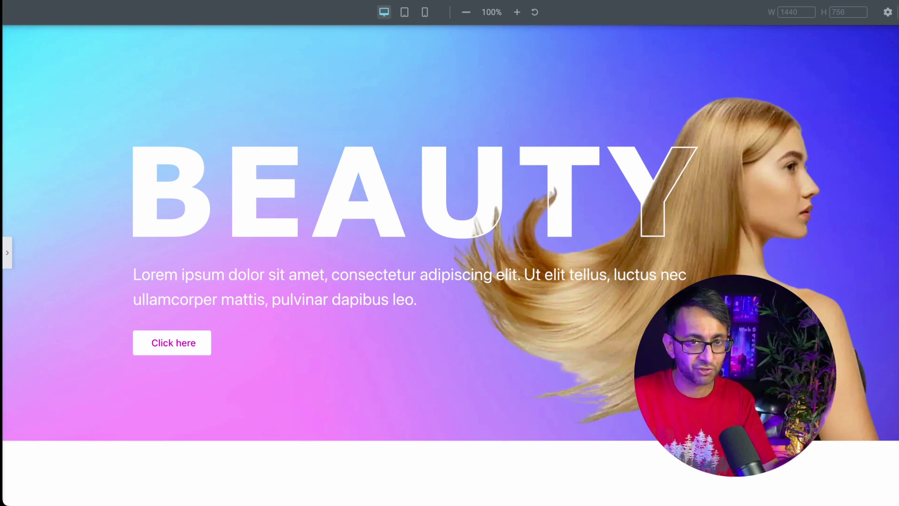
Scroll up and down through the finished BEAUTY hero preview to review it.
scroll(449, 235, down, 2)
scroll(450, 234, up, 2)
scroll(450, 234, down, 1)
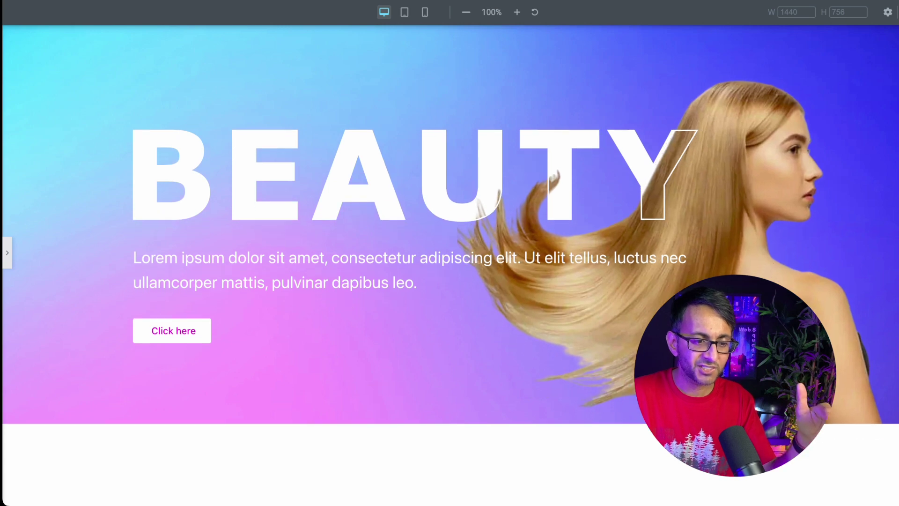
scroll(450, 234, down, 1)
scroll(450, 234, up, 1)
scroll(450, 234, down, 2)
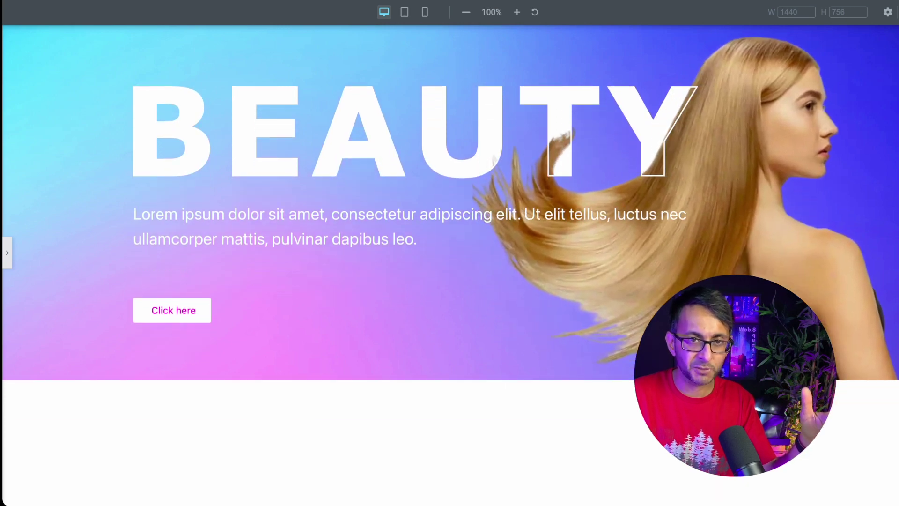
scroll(449, 234, up, 1)
scroll(449, 235, down, 1)
scroll(450, 234, up, 1)
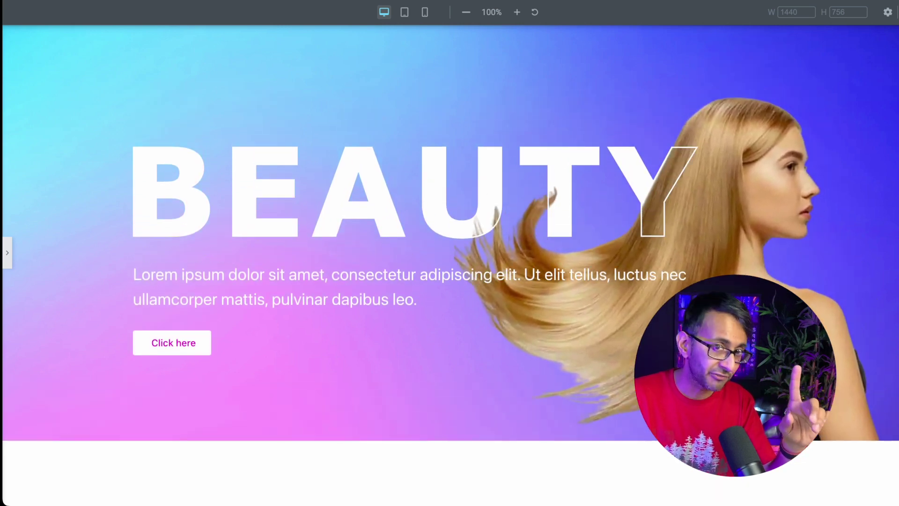
scroll(450, 234, down, 2)
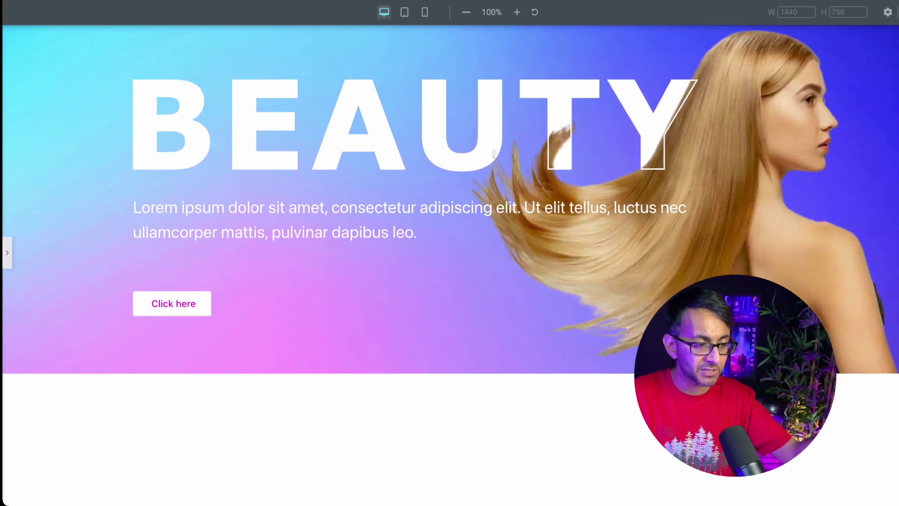
scroll(449, 234, down, 1)
scroll(449, 234, up, 3)
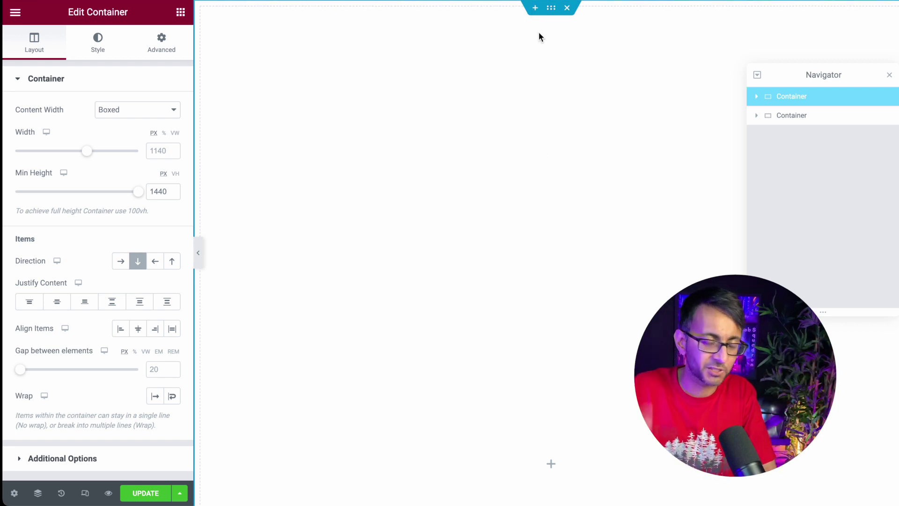
Add a new single-column container above the existing one.
click(535, 7)
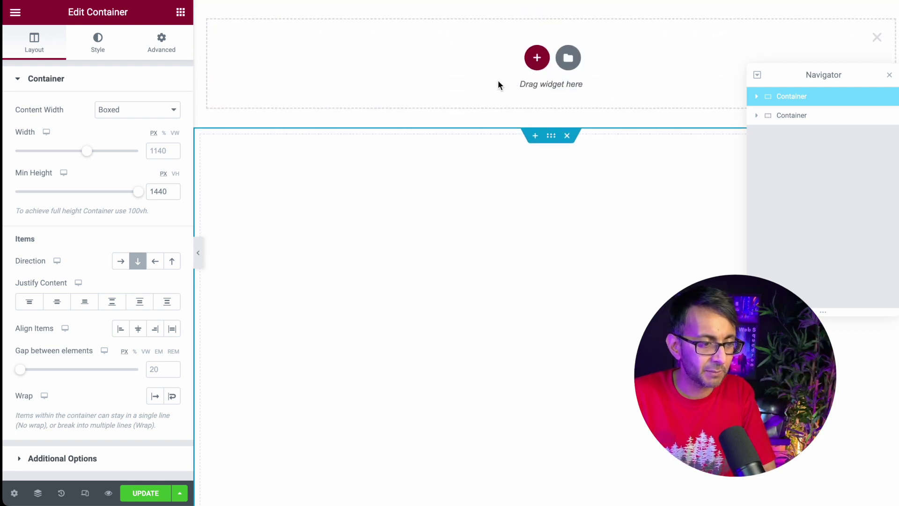
click(524, 59)
click(395, 88)
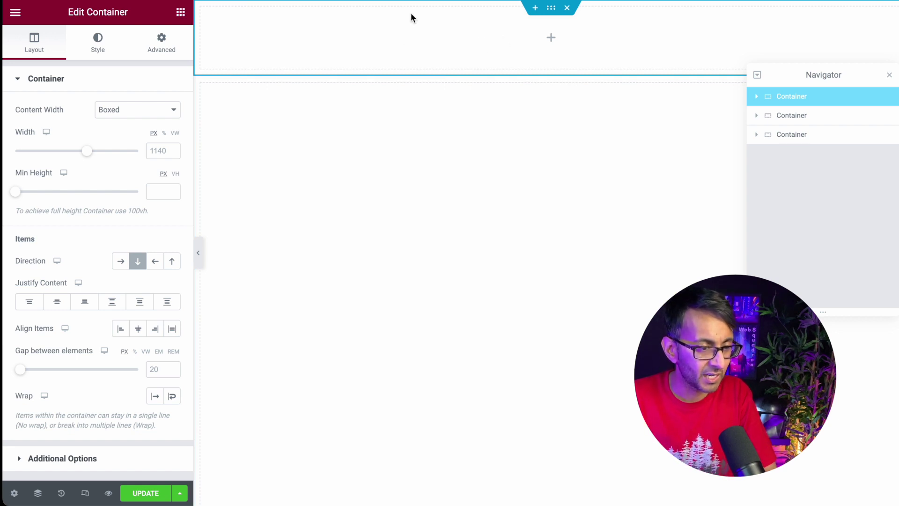
Set the container's minimum height to 600 and its width to 1000 px.
click(161, 192)
text(600)
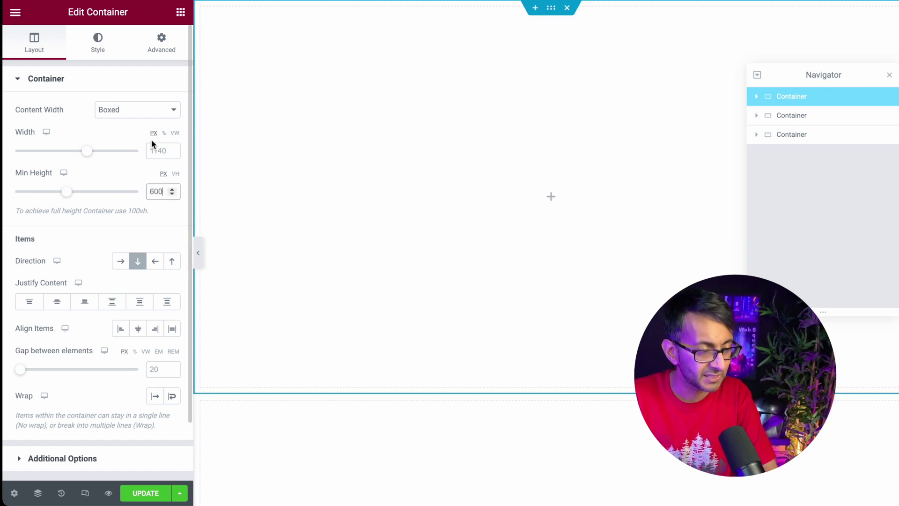
click(161, 152)
text(1)
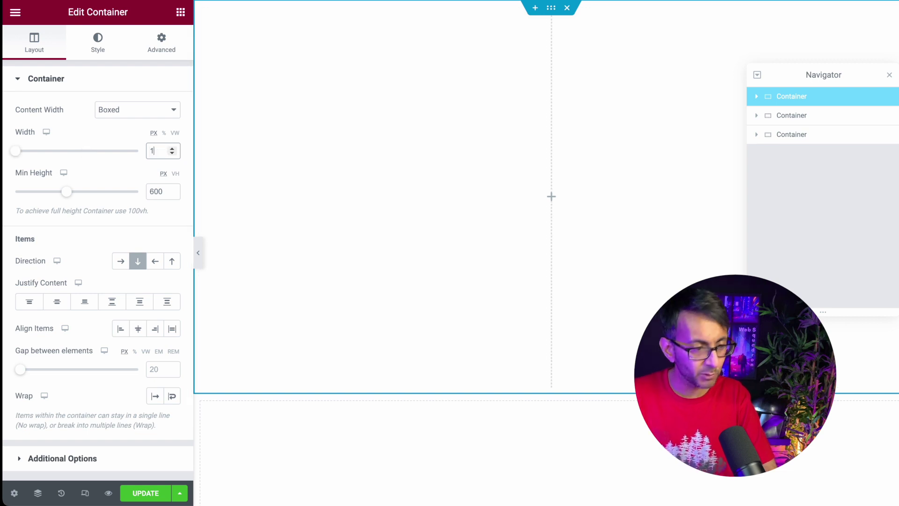
text(000)
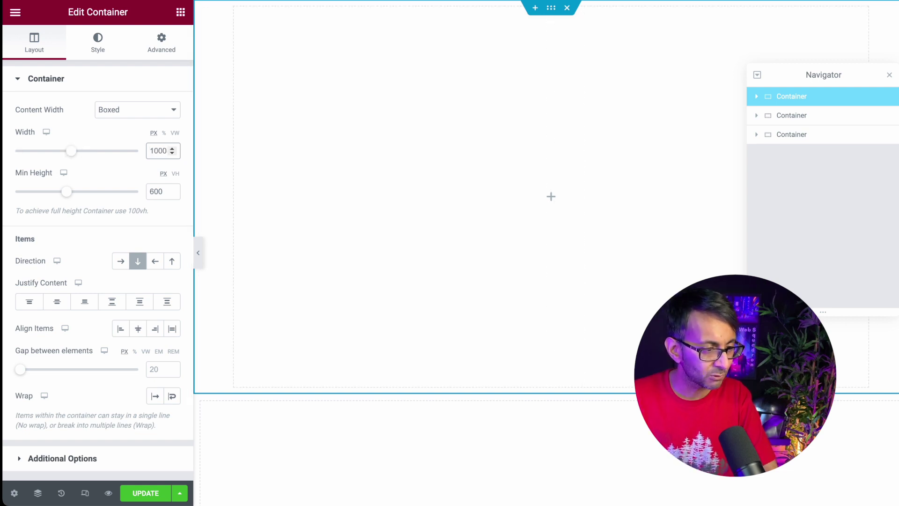
click(104, 48)
Give the container a Classic background using the blue-pink gradient image.
click(120, 136)
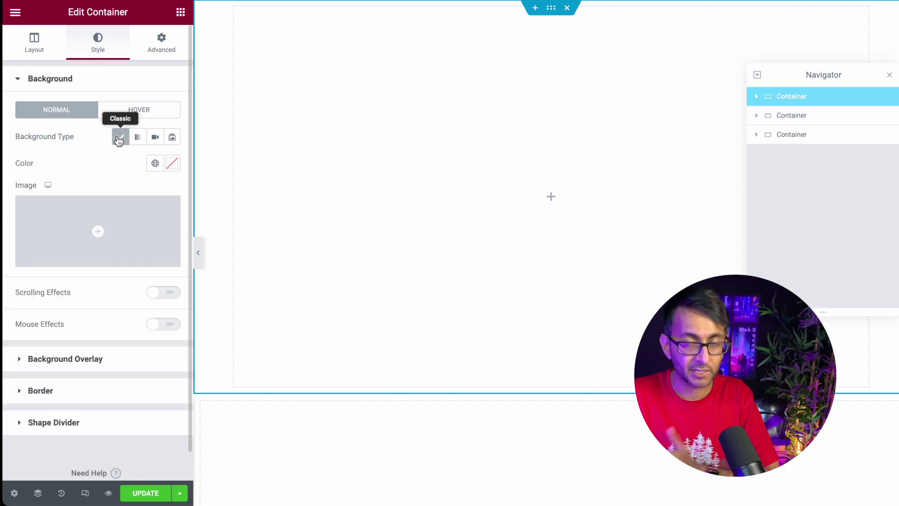
click(63, 233)
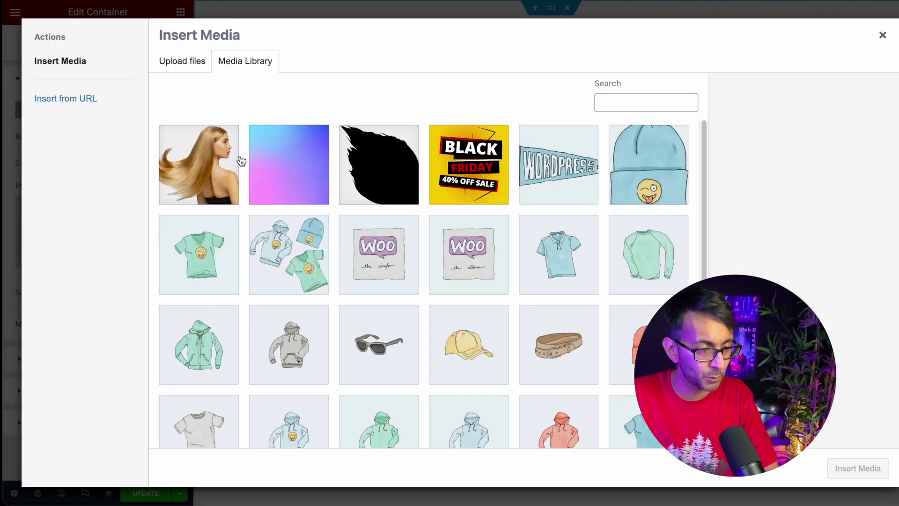
click(276, 175)
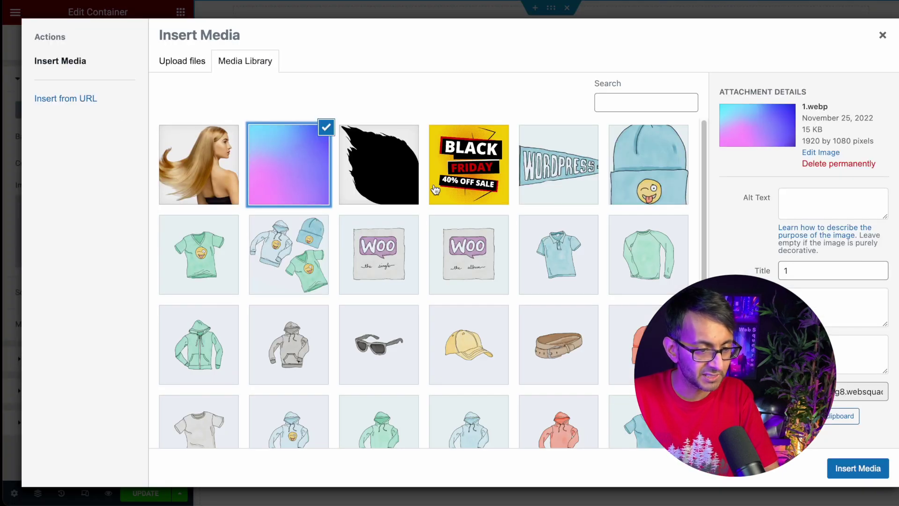
click(863, 473)
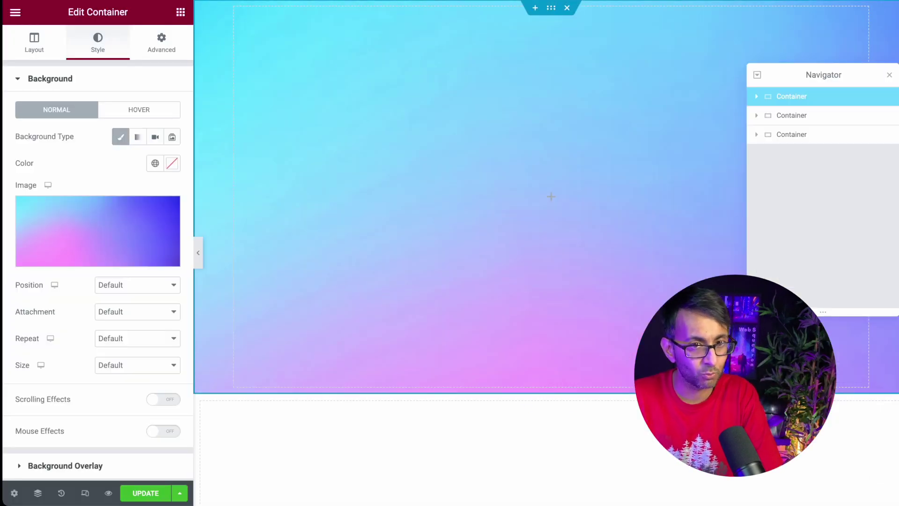
Set the background position to Center Center and the attachment to Fixed.
click(133, 289)
click(121, 306)
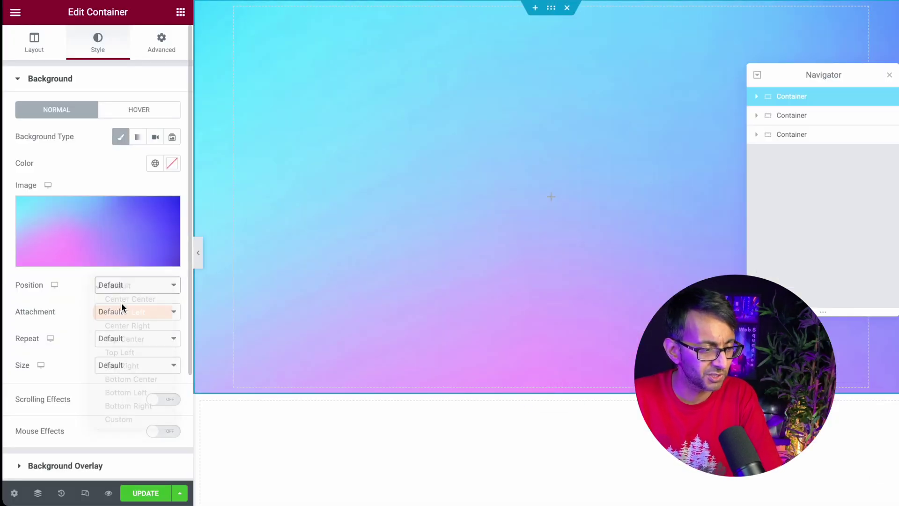
click(130, 289)
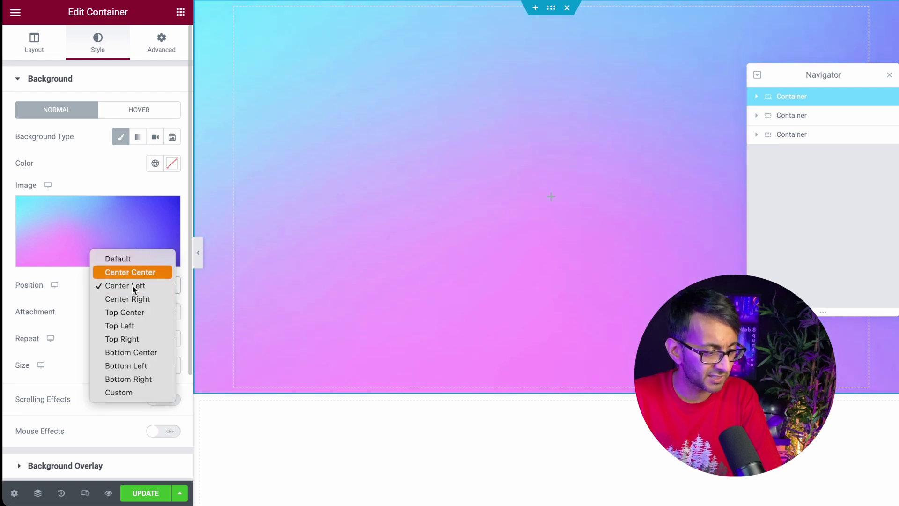
click(130, 272)
click(121, 312)
click(123, 325)
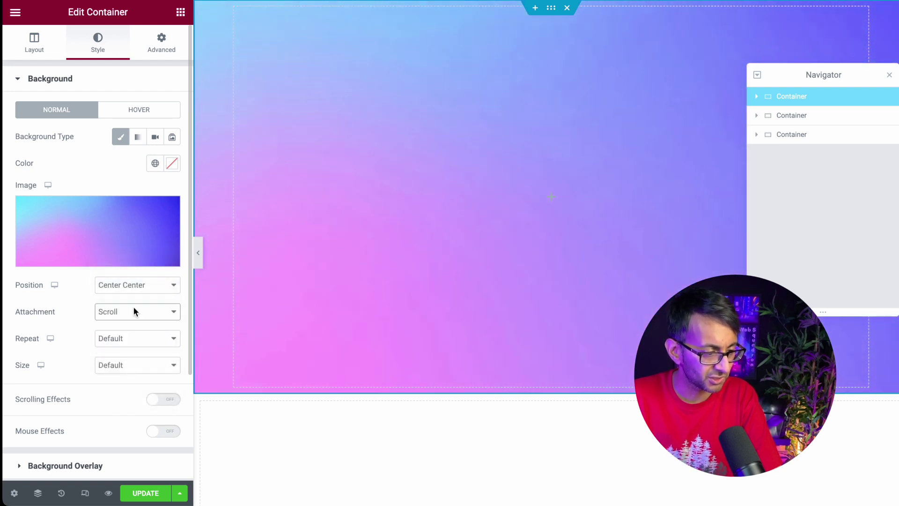
click(133, 311)
click(127, 328)
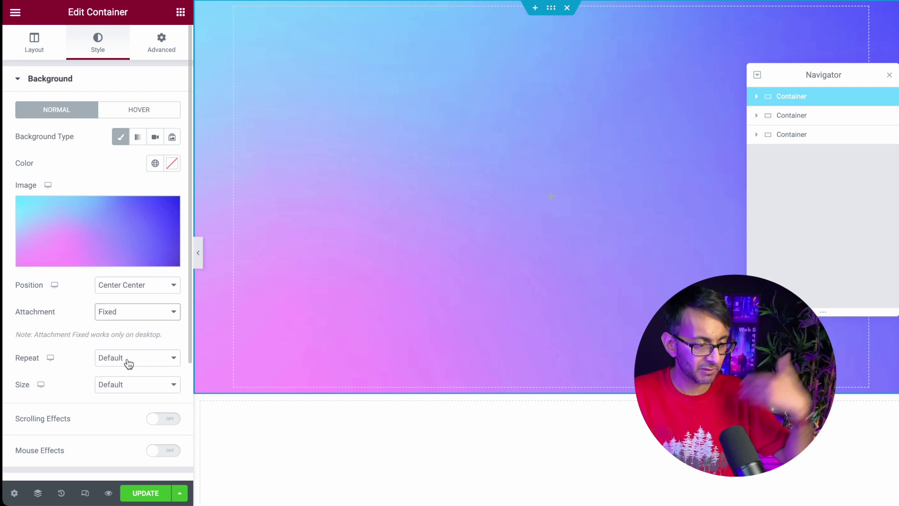
Set the background repeat to No-repeat and the size to Cover.
click(128, 364)
click(127, 374)
click(125, 388)
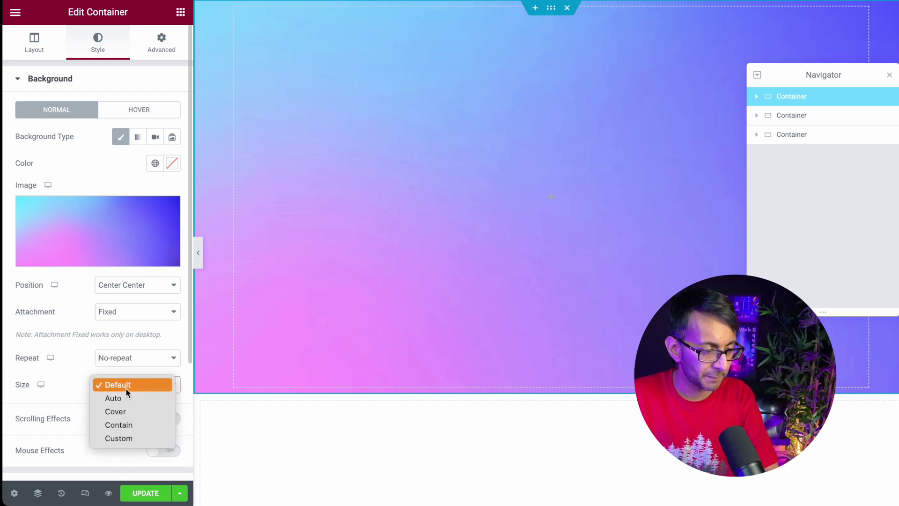
click(125, 409)
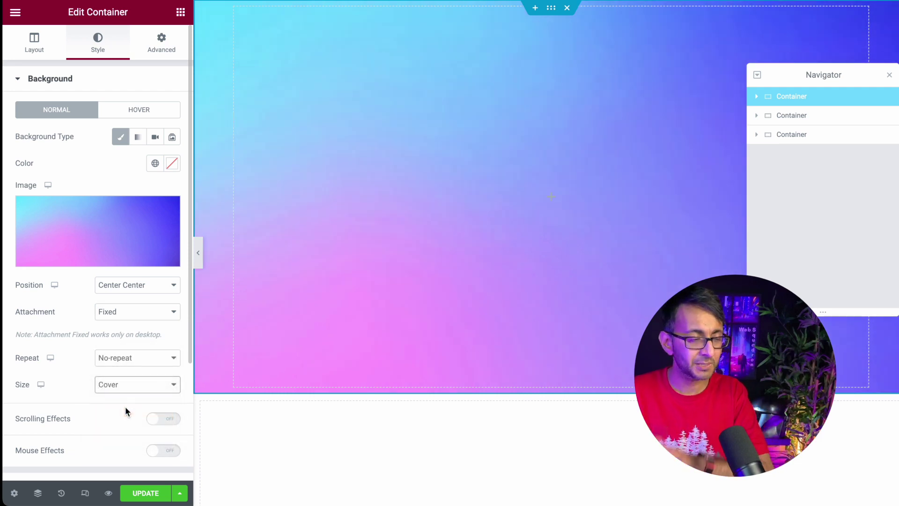
click(756, 96)
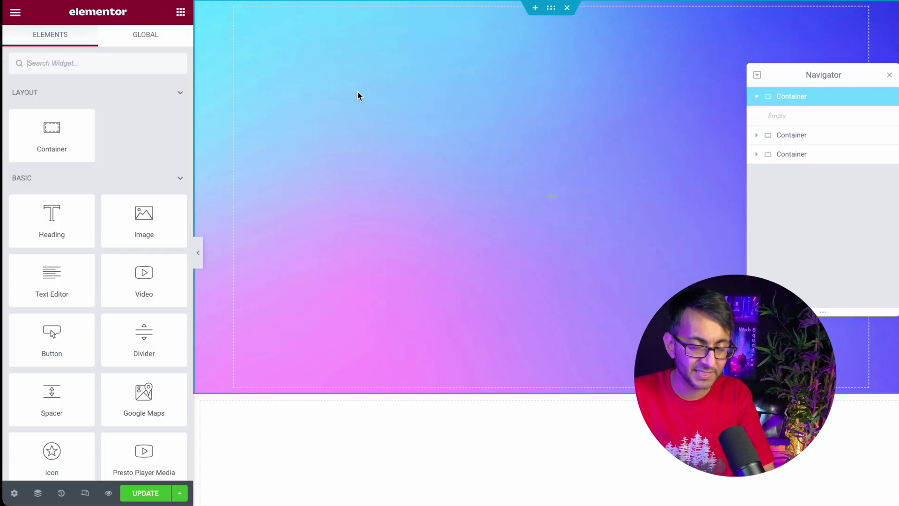
Add a BEAUTY heading styled in Verdana 600, uppercase, at a large size.
drag(50, 216, 346, 183)
click(177, 17)
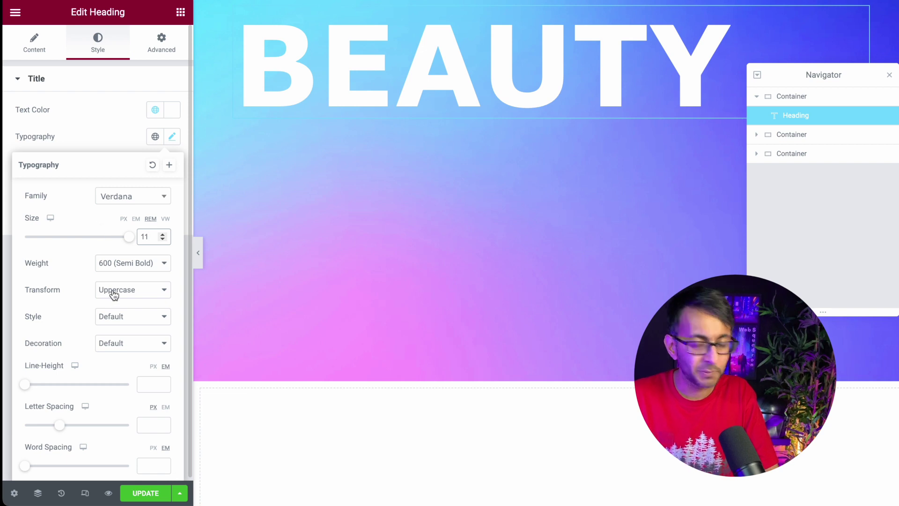
click(103, 127)
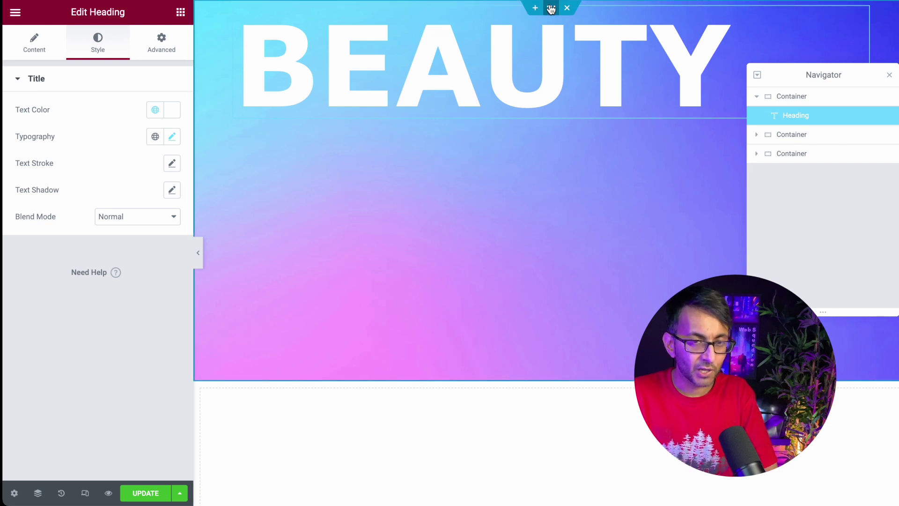
Set the container's Justify Content to Center and Align Items to Start.
click(550, 8)
click(35, 42)
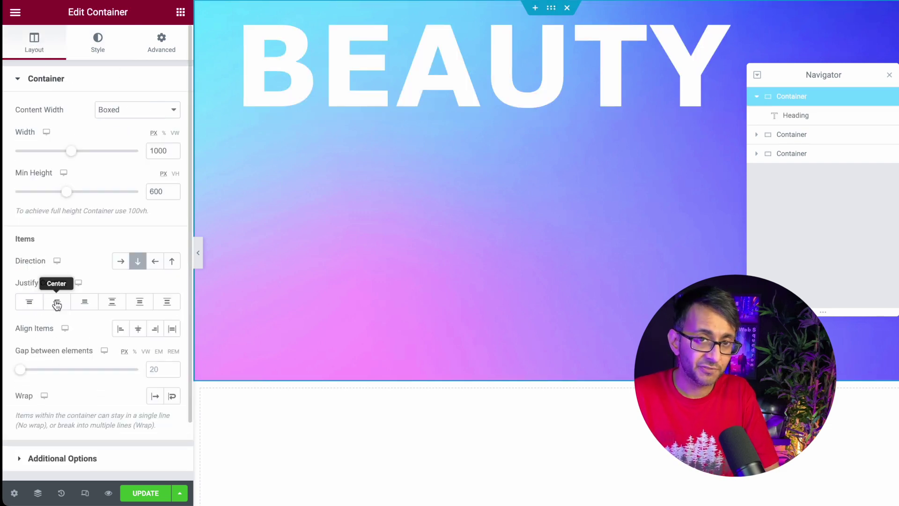
click(57, 302)
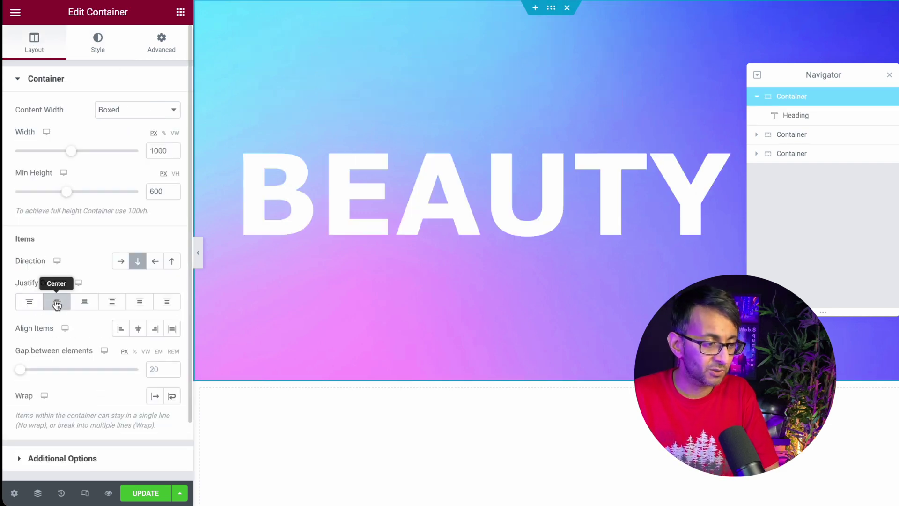
click(126, 329)
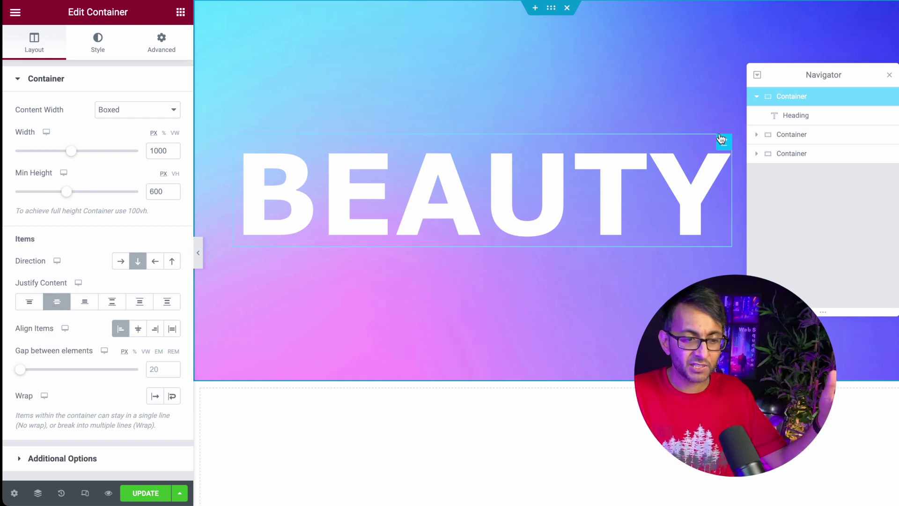
Make the BEAUTY heading's text transparent with a 1 px white outline stroke.
click(827, 116)
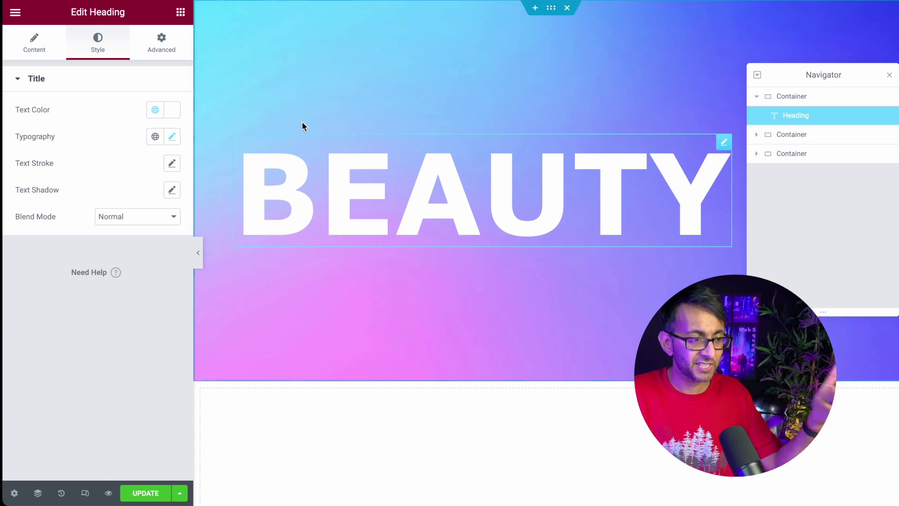
click(175, 115)
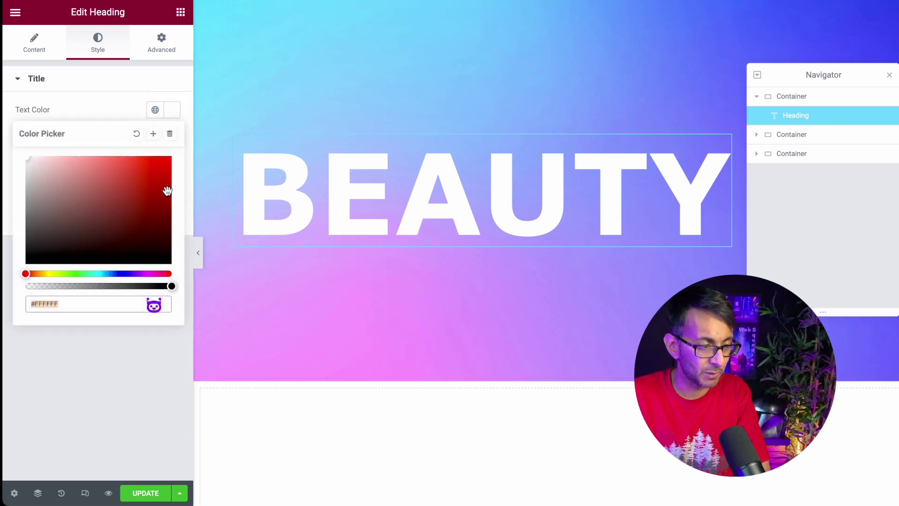
drag(171, 286, 5, 283)
click(98, 107)
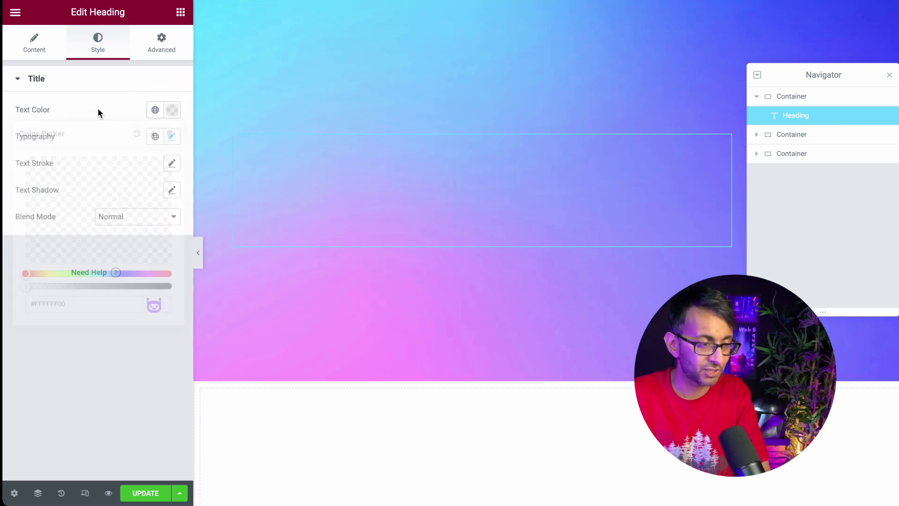
click(175, 164)
click(144, 213)
text(1)
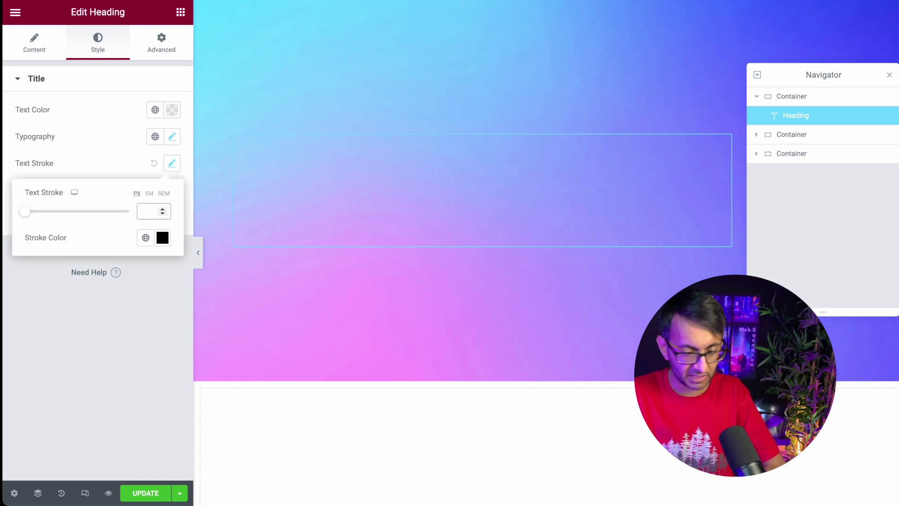
click(162, 237)
click(96, 285)
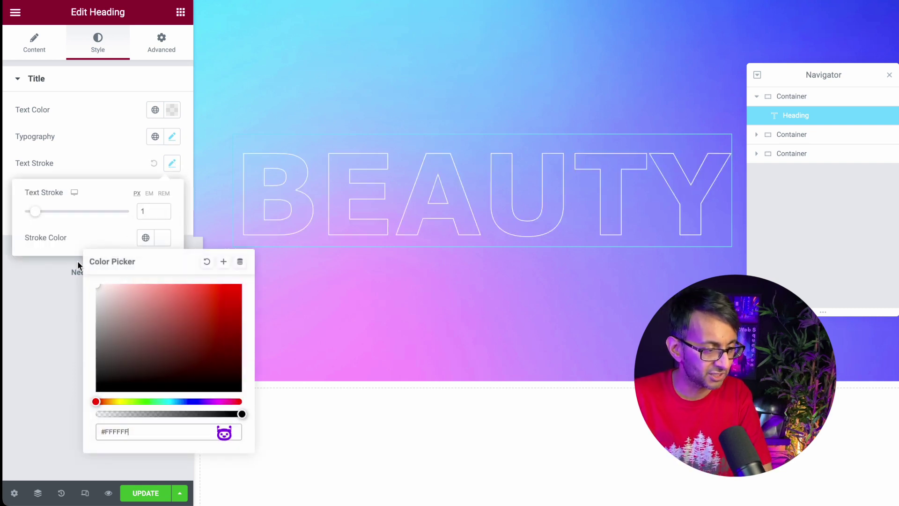
click(77, 260)
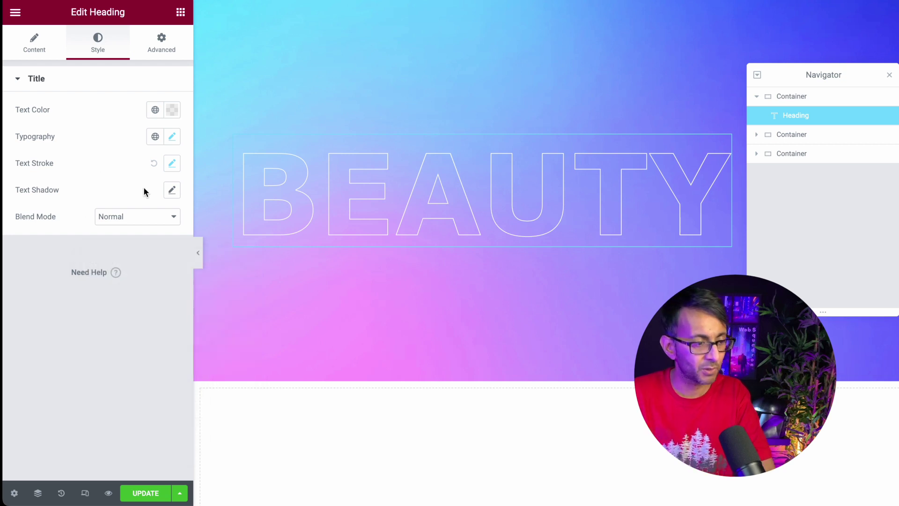
Change the stroke width to 2, then undo to restore solid white text.
click(174, 163)
click(150, 211)
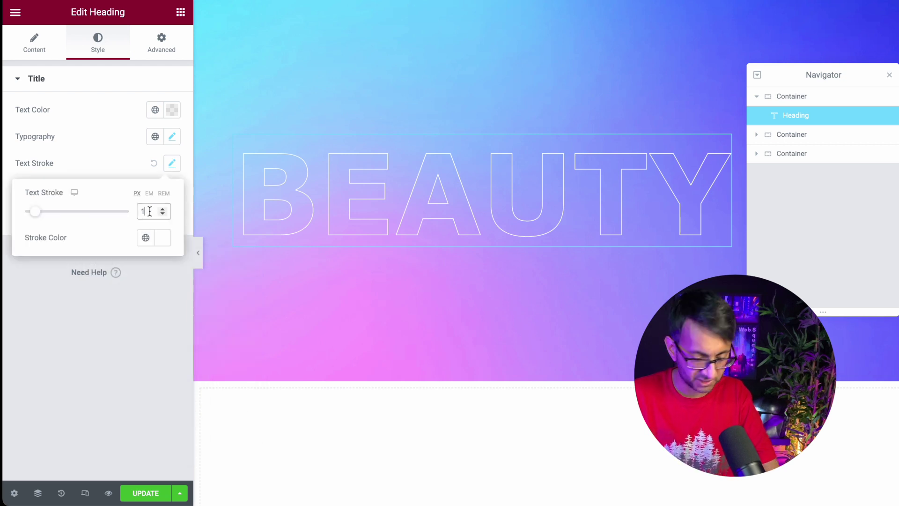
key(BackSpace)
text(2)
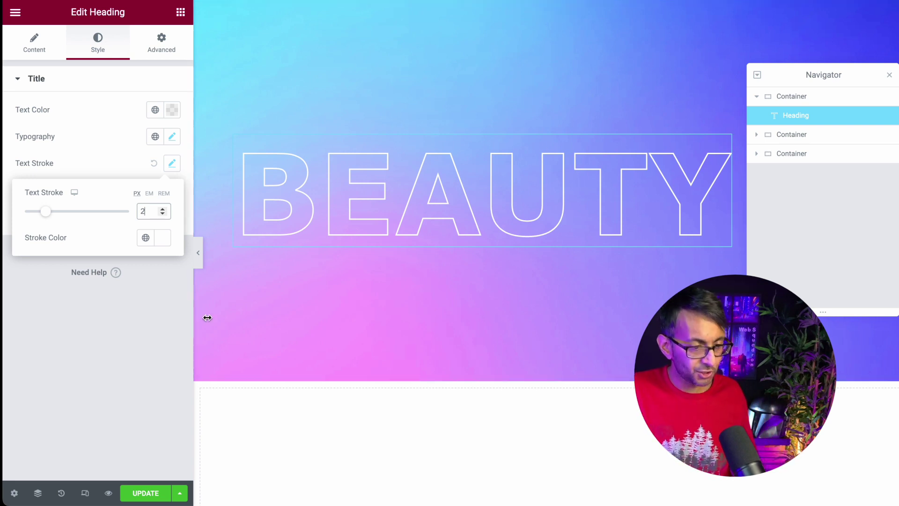
key(ctrl+z)
key(ctrl+z)
key(ctrl+z)
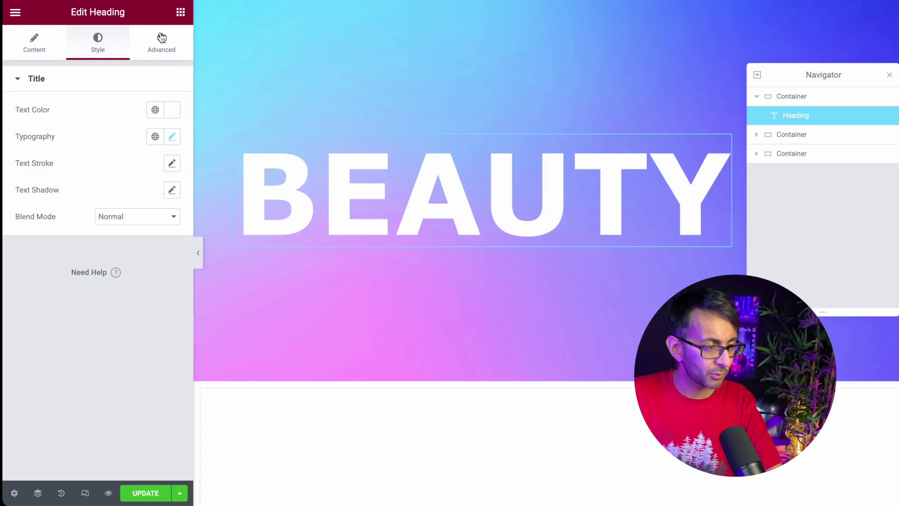
Add an Image widget below the heading with the long-haired model photo at Full size.
click(180, 12)
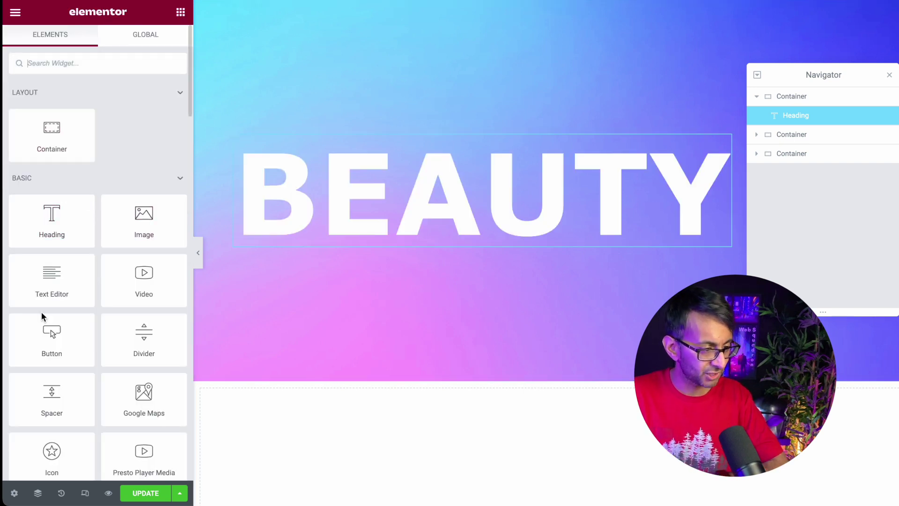
drag(140, 213, 441, 253)
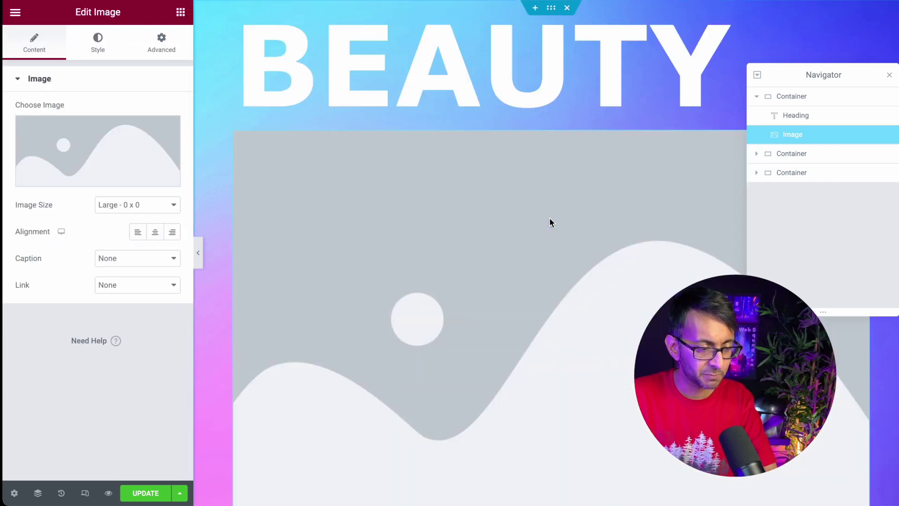
click(89, 148)
click(200, 171)
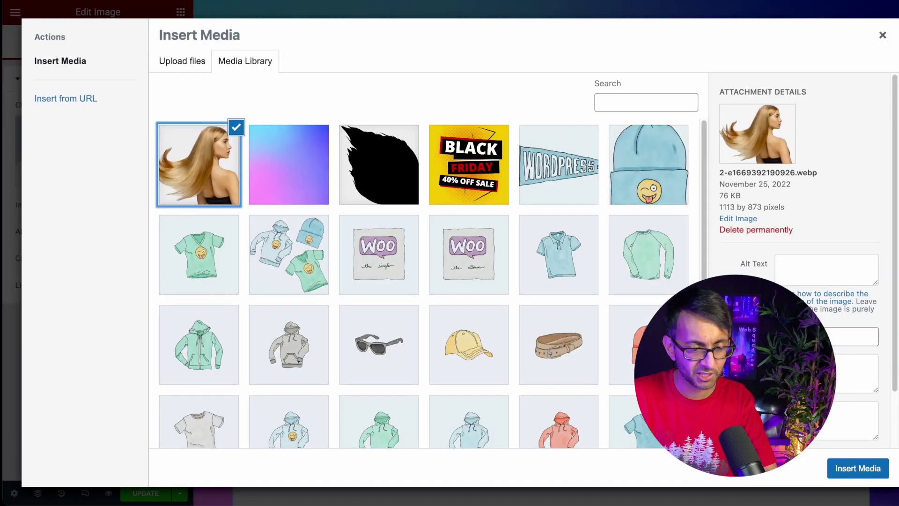
click(846, 469)
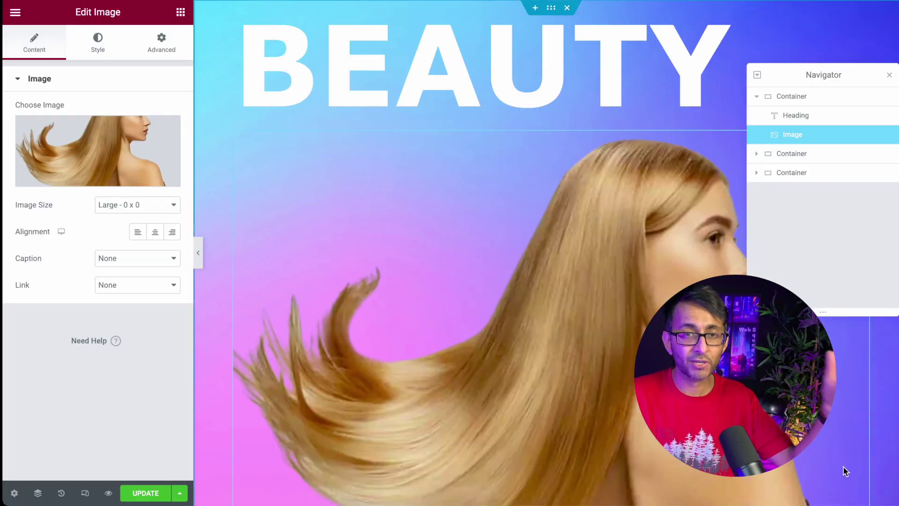
click(141, 209)
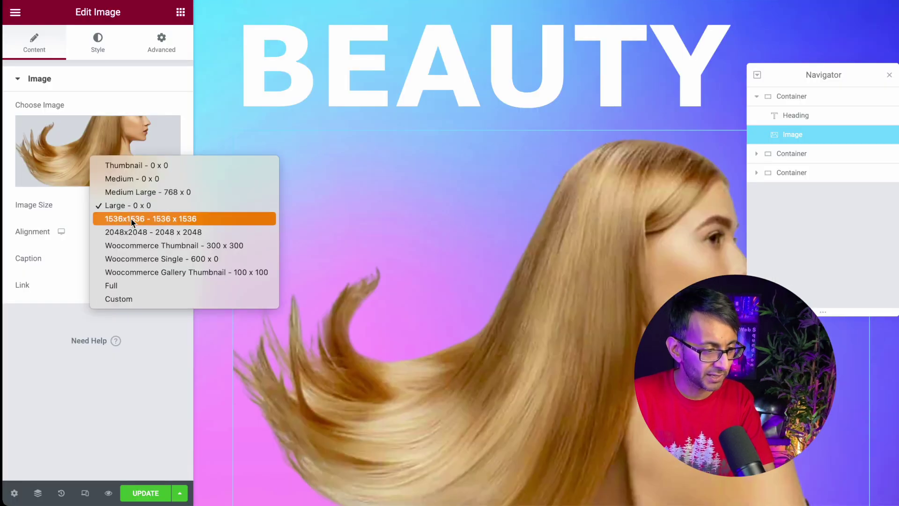
click(154, 286)
Open the image's layout settings and its Position options.
click(98, 43)
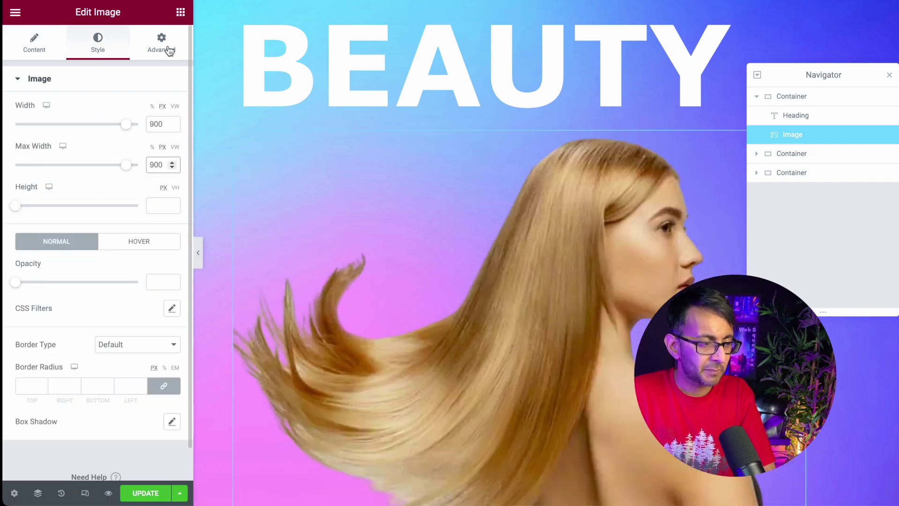
click(170, 50)
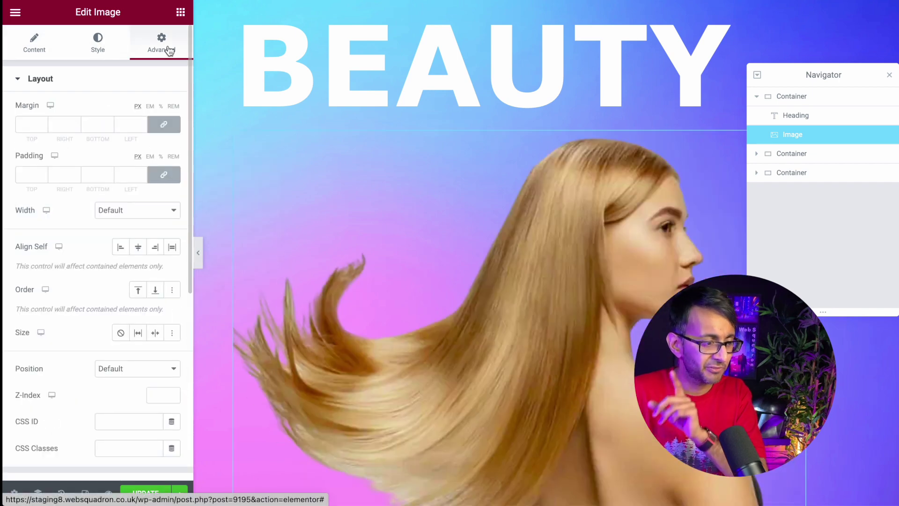
click(144, 369)
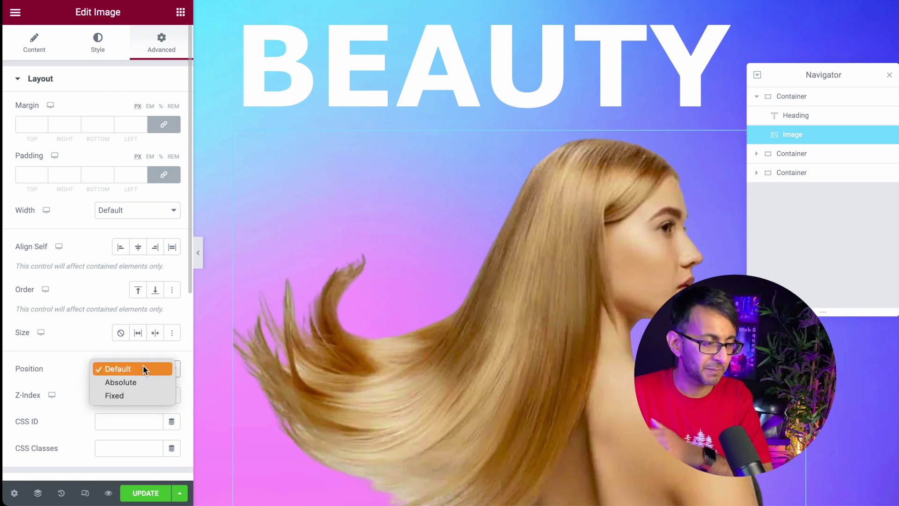
click(143, 368)
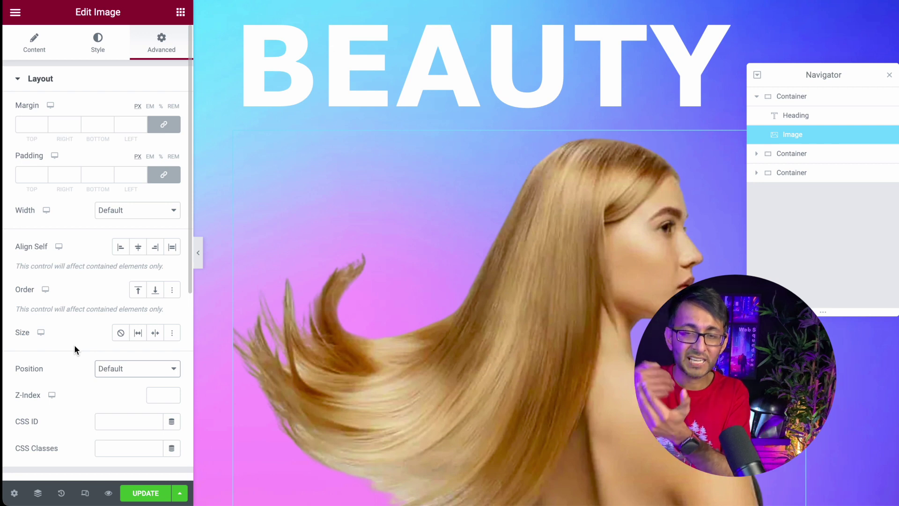
click(139, 373)
Set the image's Position to Absolute, anchored to the right and bottom edges.
click(137, 379)
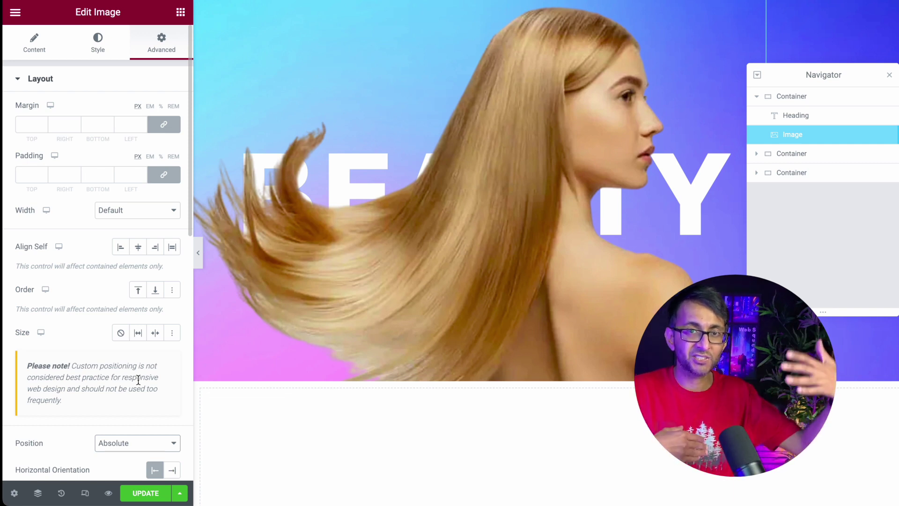
click(129, 440)
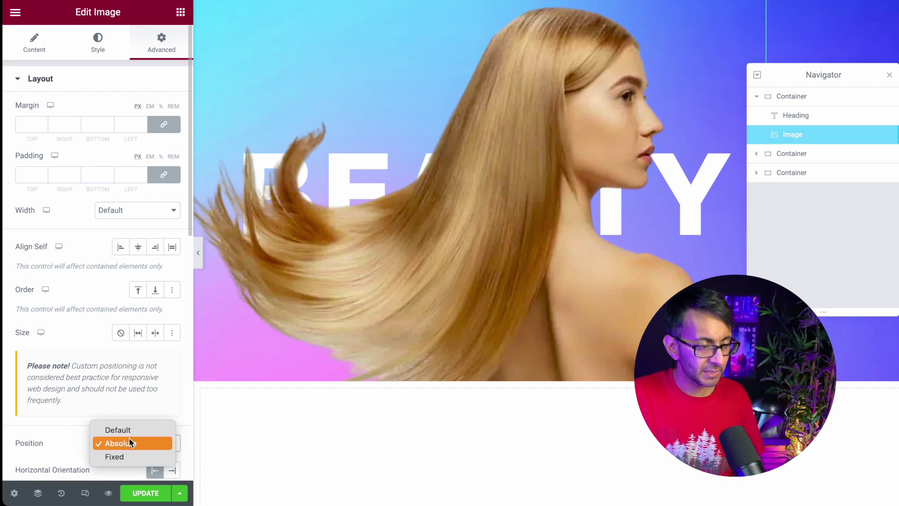
click(126, 429)
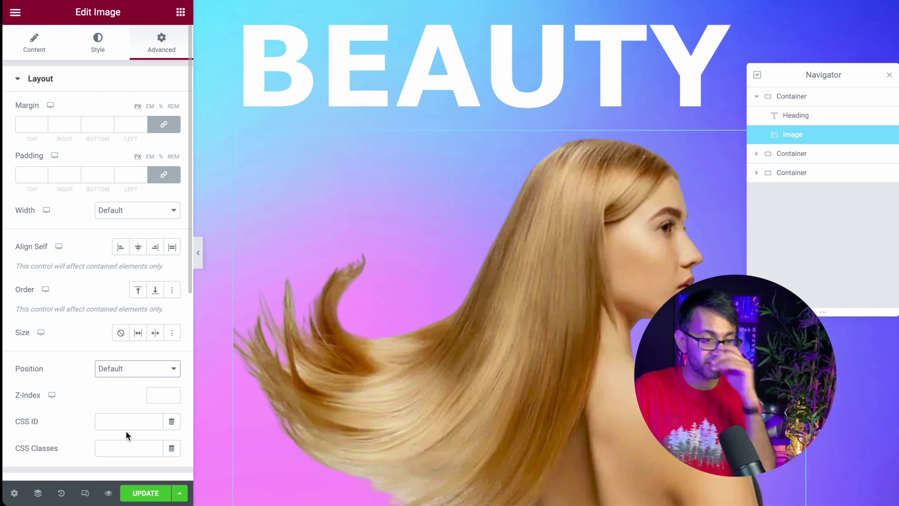
click(148, 367)
click(128, 382)
scroll(128, 386, down, 3)
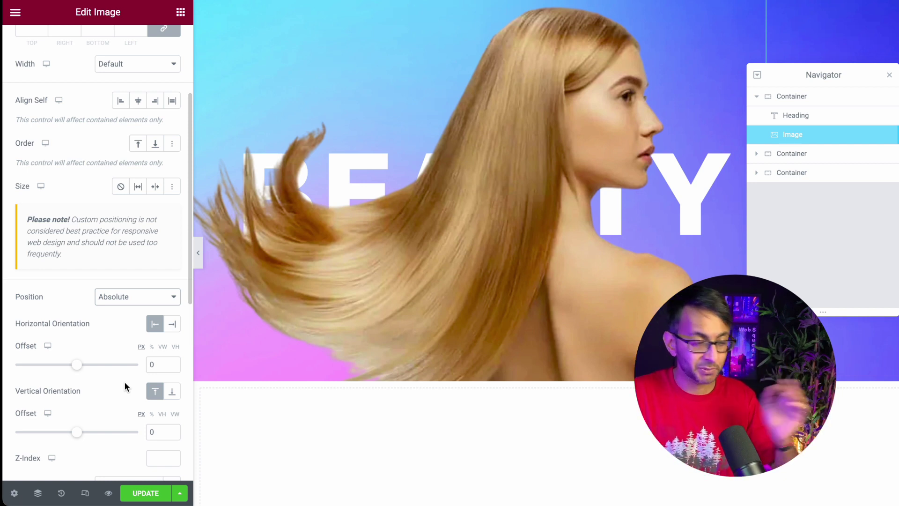
click(172, 324)
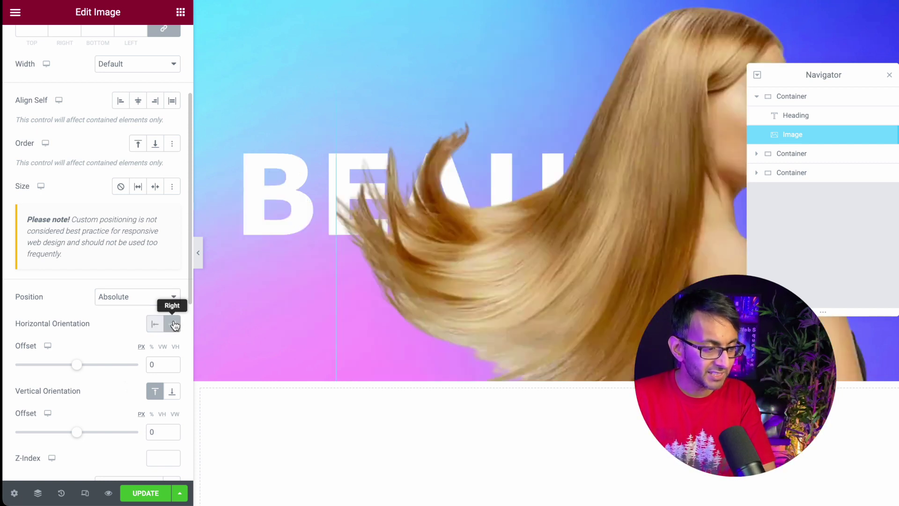
click(173, 394)
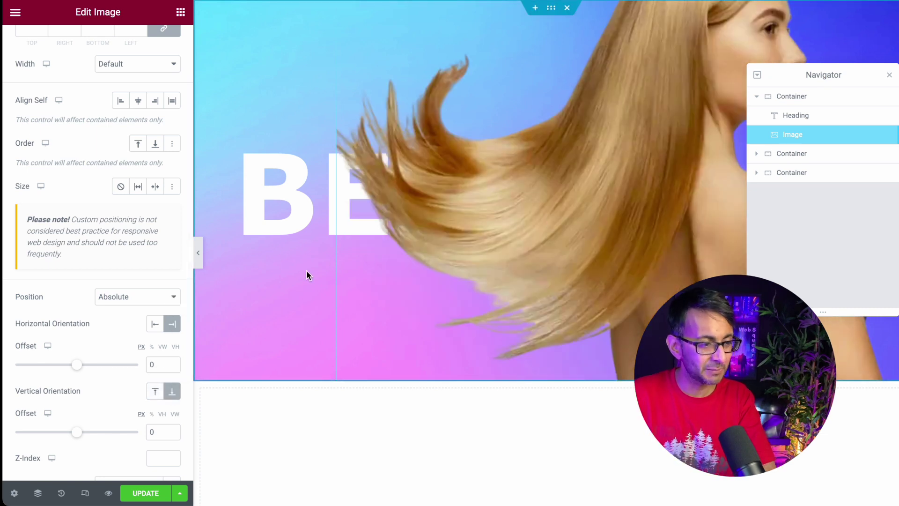
Preview the hero without the editing panel, then restore the panel and Navigator.
click(197, 259)
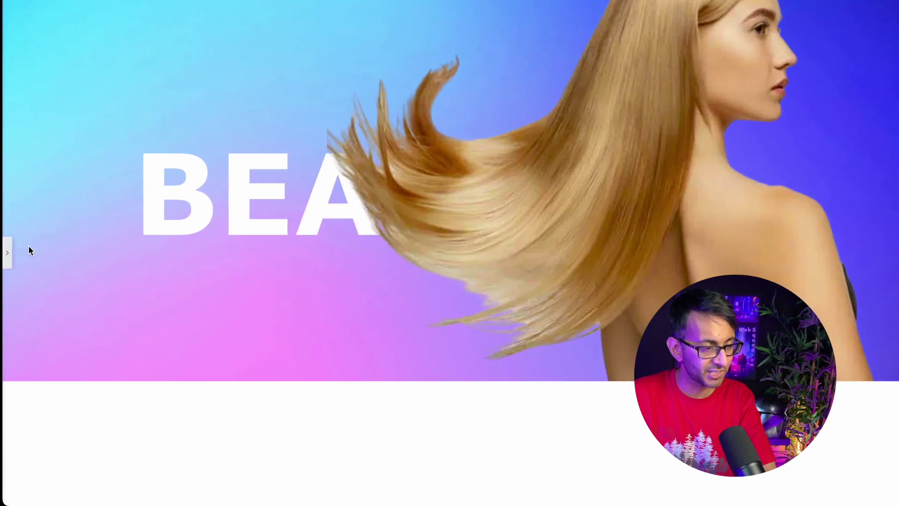
click(7, 253)
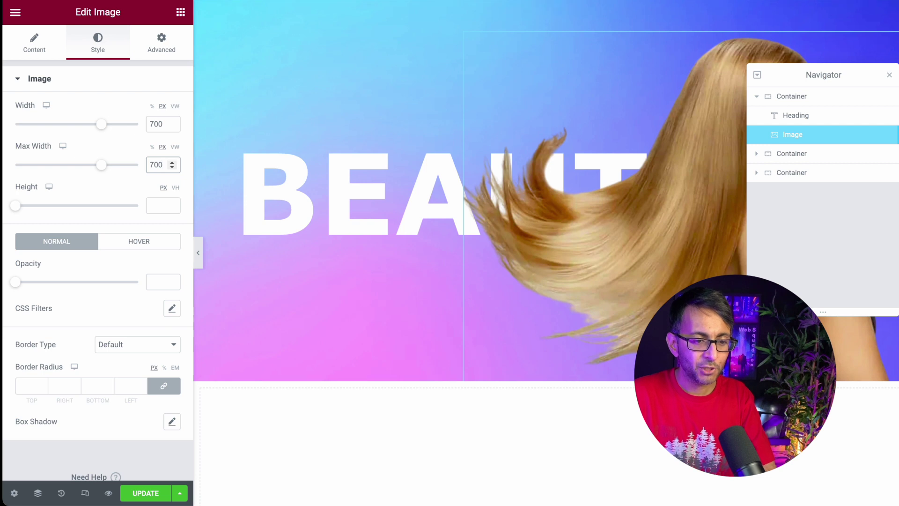
click(890, 76)
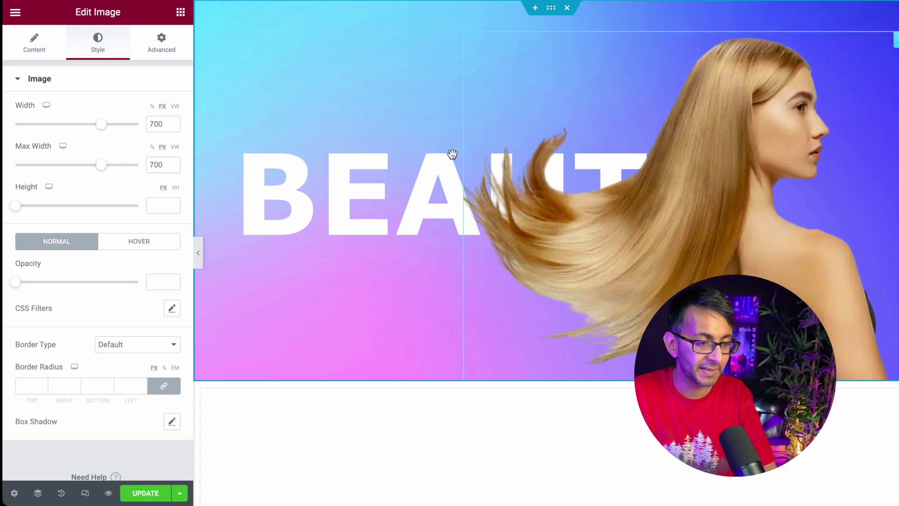
click(38, 493)
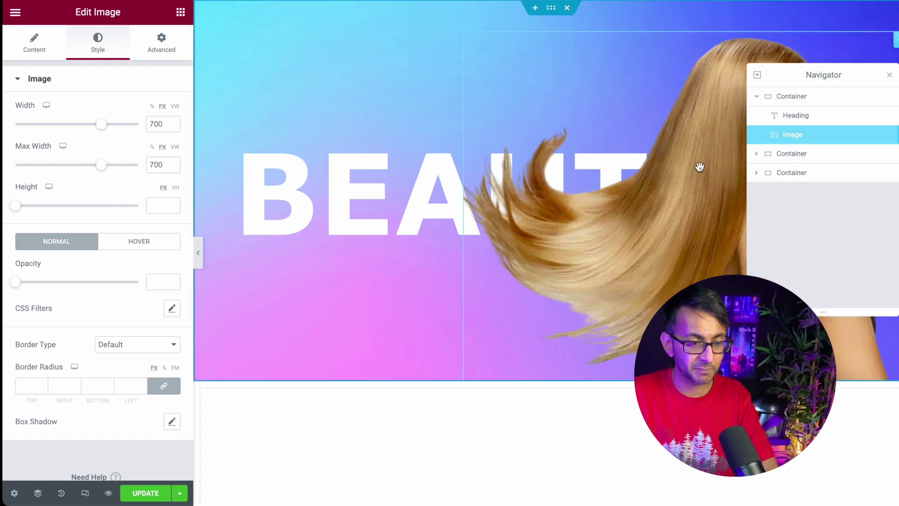
Set the BEAUTY heading's Z-Index to 1.
click(834, 116)
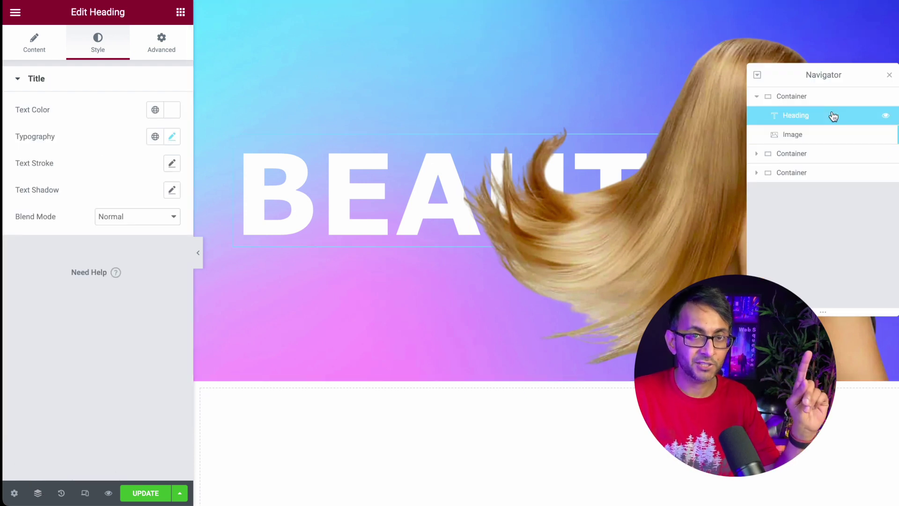
click(165, 52)
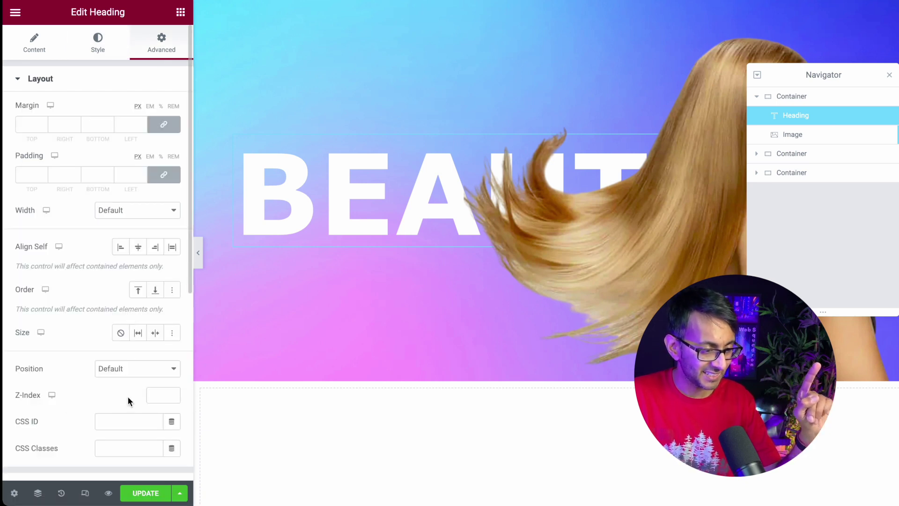
click(161, 393)
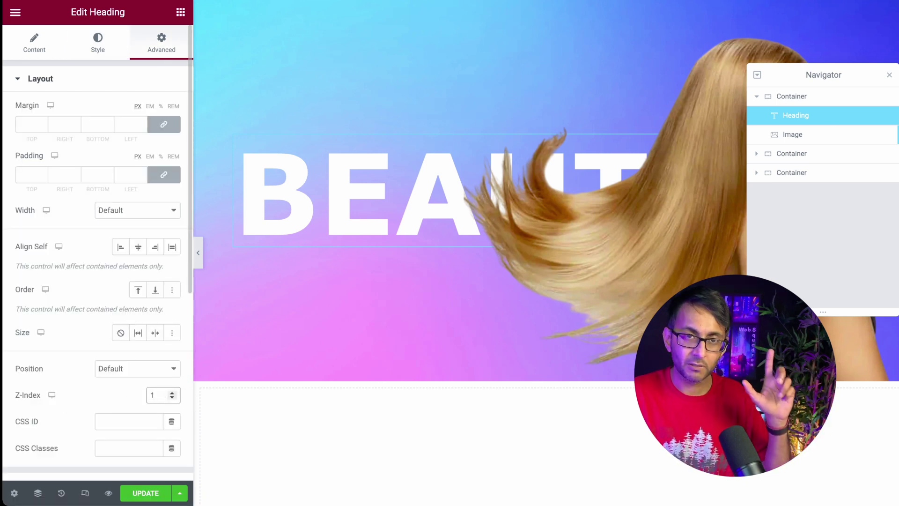
Set the model photo's Z-Index to 2.
click(815, 136)
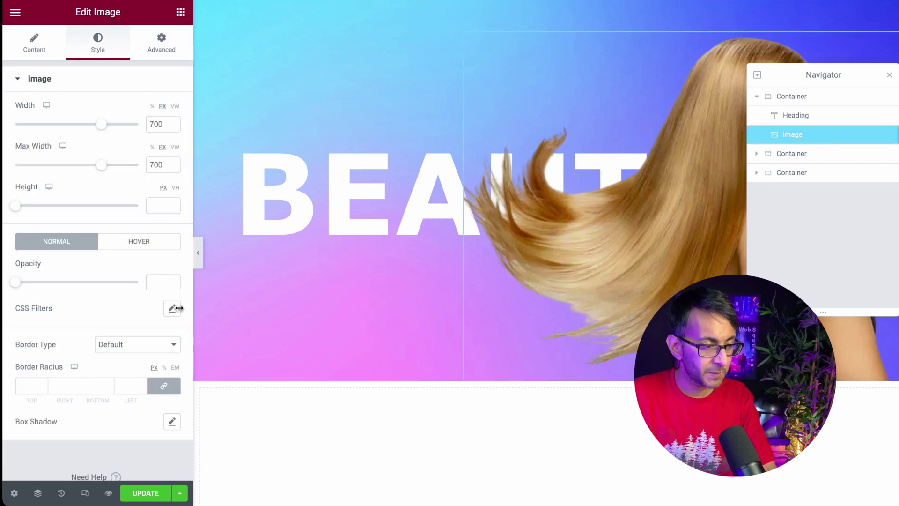
click(157, 50)
scroll(74, 393, down, 5)
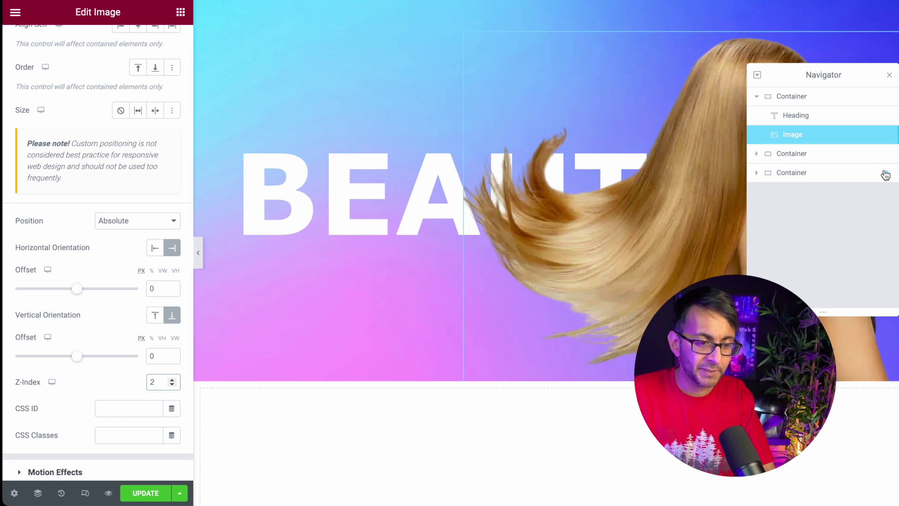
click(833, 121)
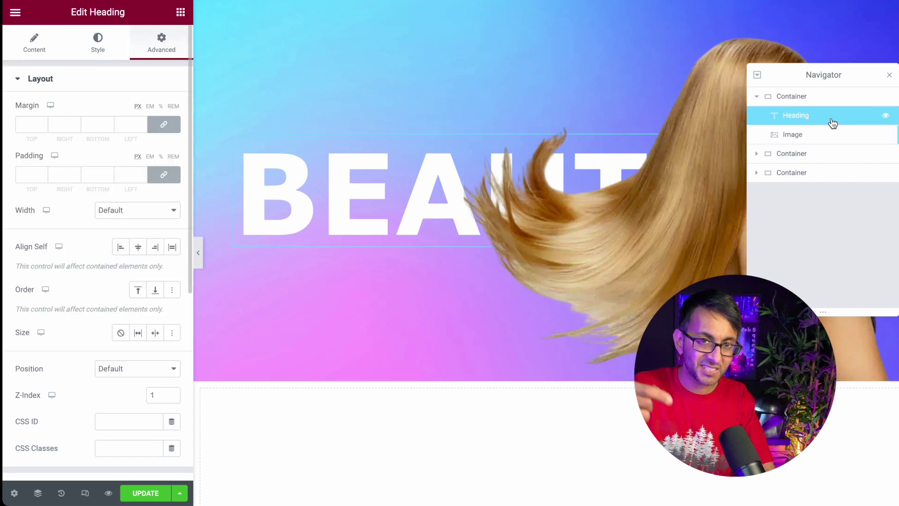
Duplicate the BEAUTY heading, move the copy below the photo, and set its Z-Index to 3.
right_click(833, 123)
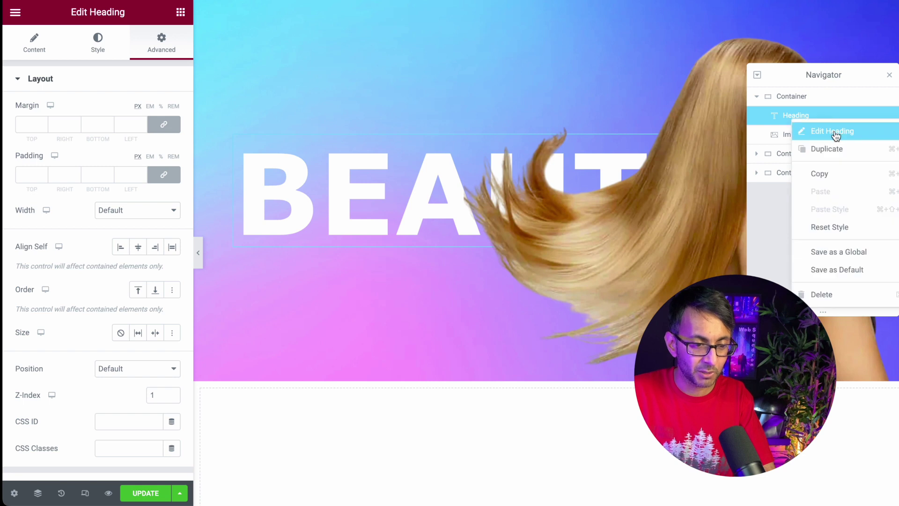
click(834, 147)
drag(803, 135, 811, 156)
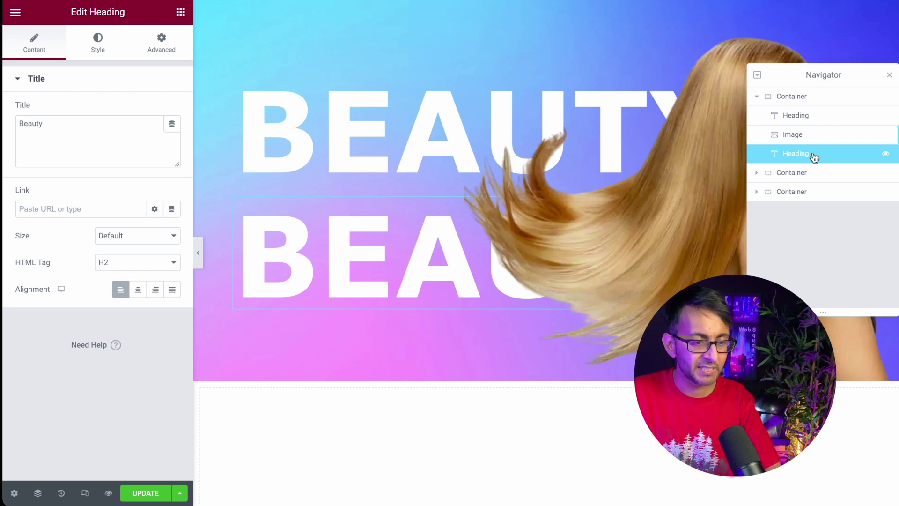
click(160, 50)
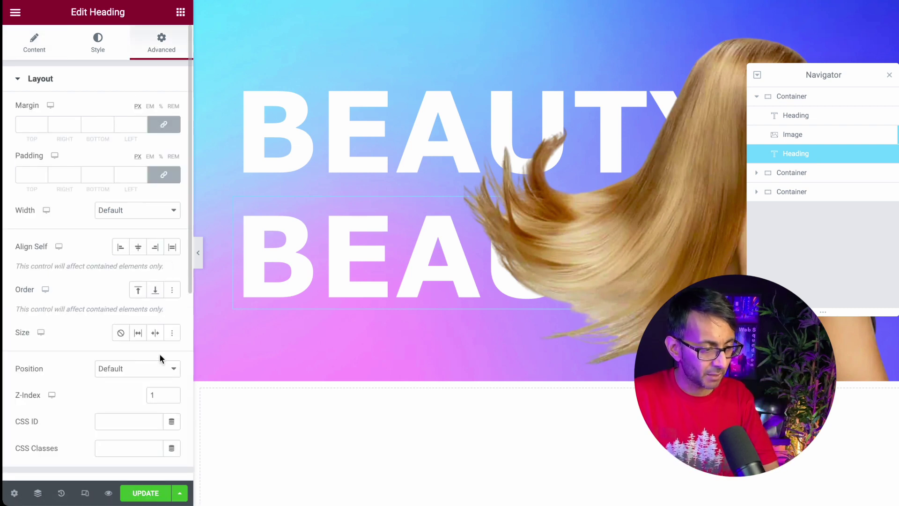
text(3)
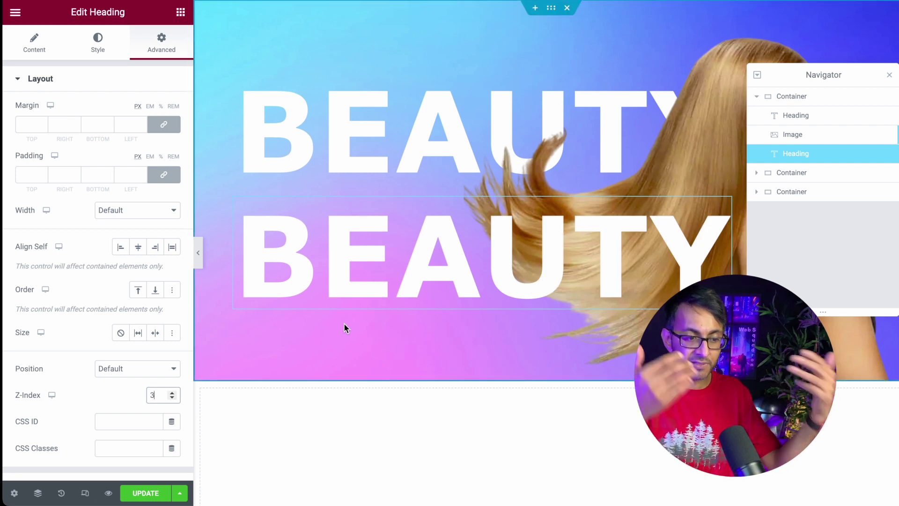
Make the second heading's text colour fully transparent.
click(90, 50)
click(172, 137)
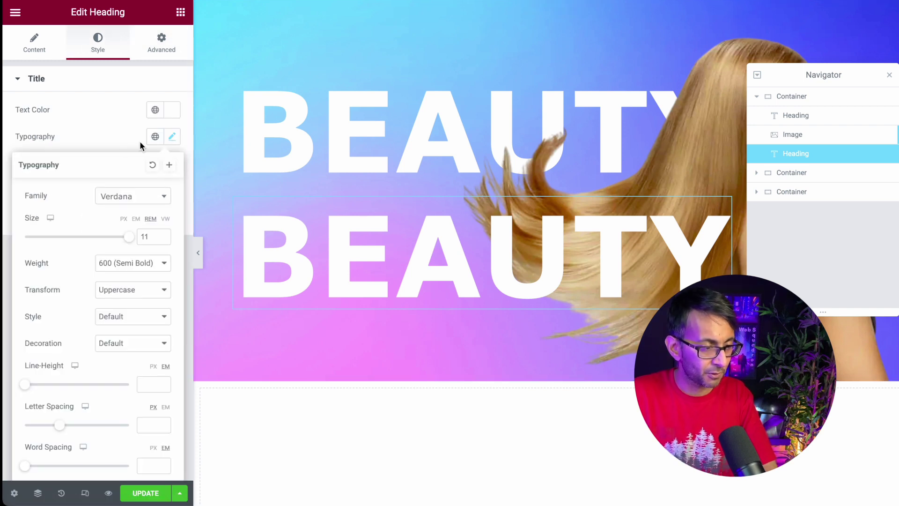
click(172, 111)
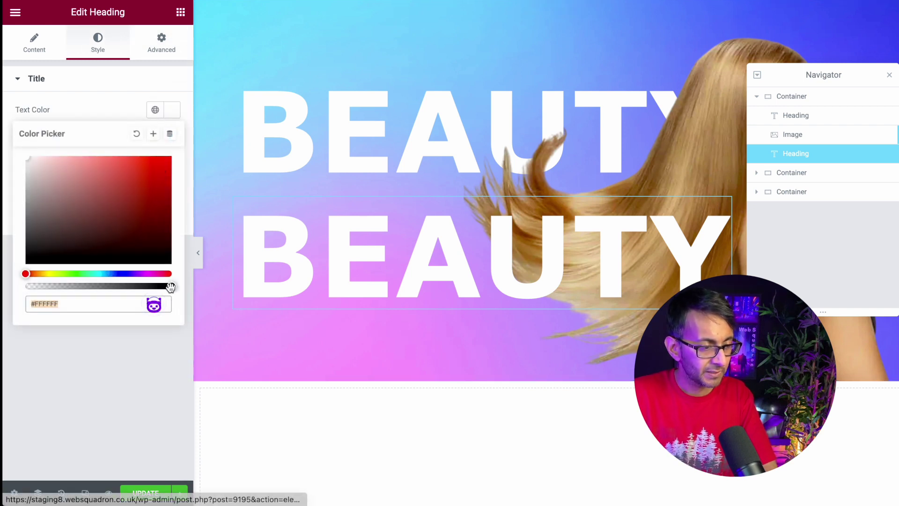
drag(171, 287, 1, 283)
click(124, 120)
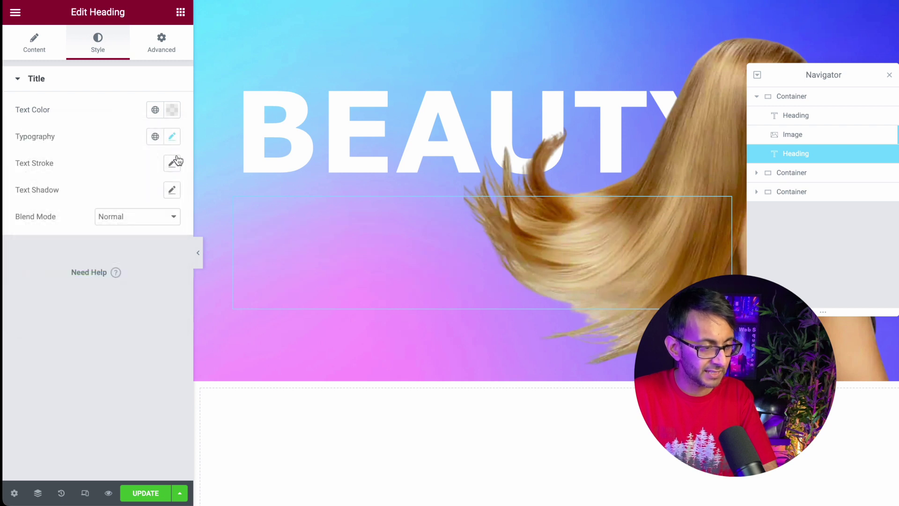
Give the second heading a 2 px white text stroke.
click(173, 162)
click(151, 213)
text(2)
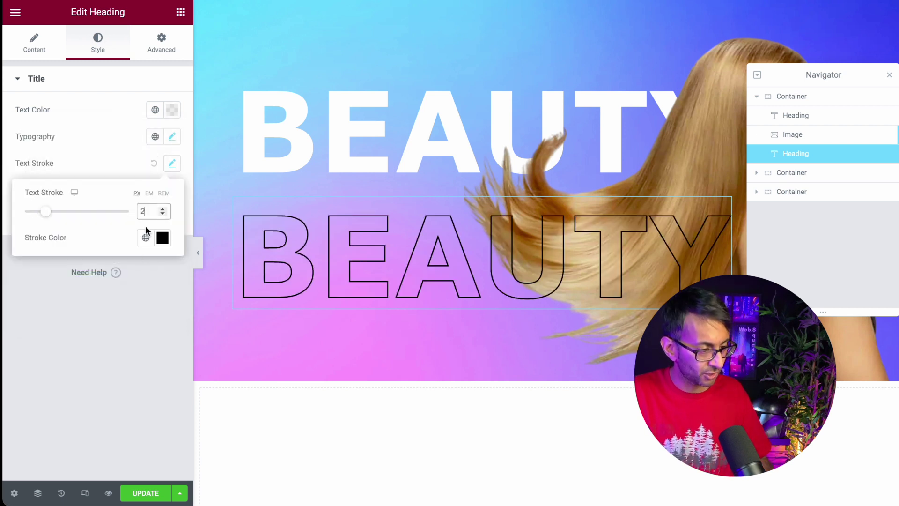
click(162, 238)
drag(108, 284, 72, 263)
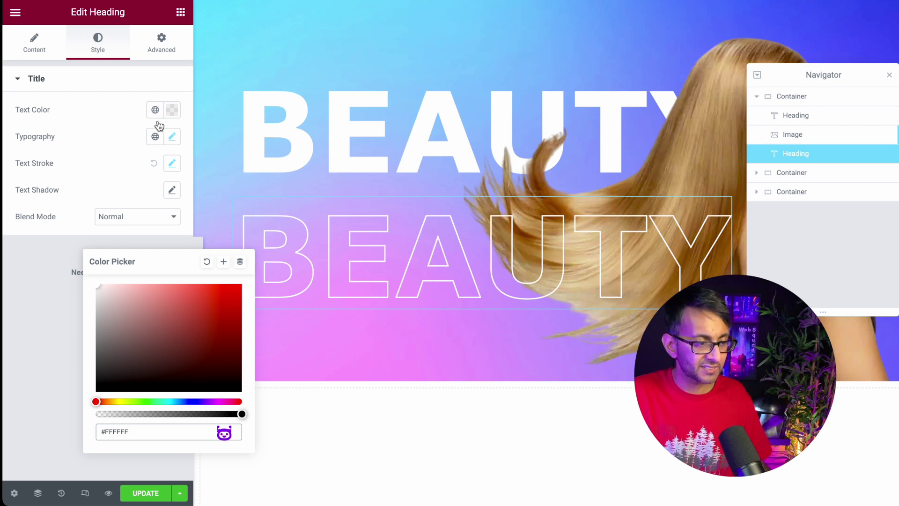
click(608, 243)
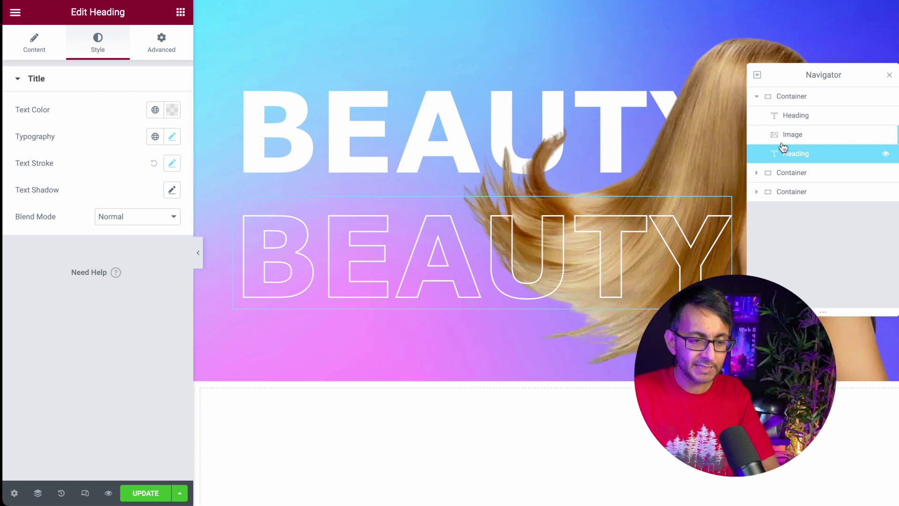
Make the solid BEAUTY heading Absolute with offsets 50 horizontal and 200 vertical.
click(832, 120)
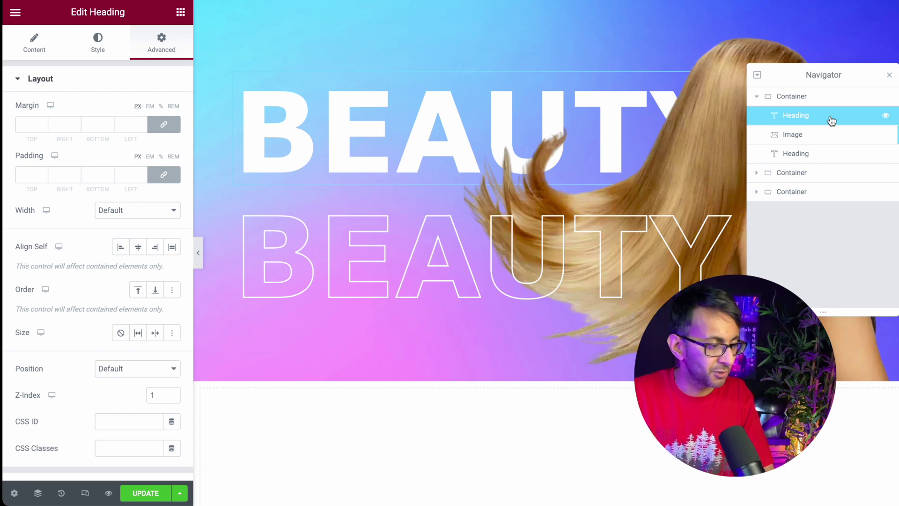
scroll(133, 333, down, 1)
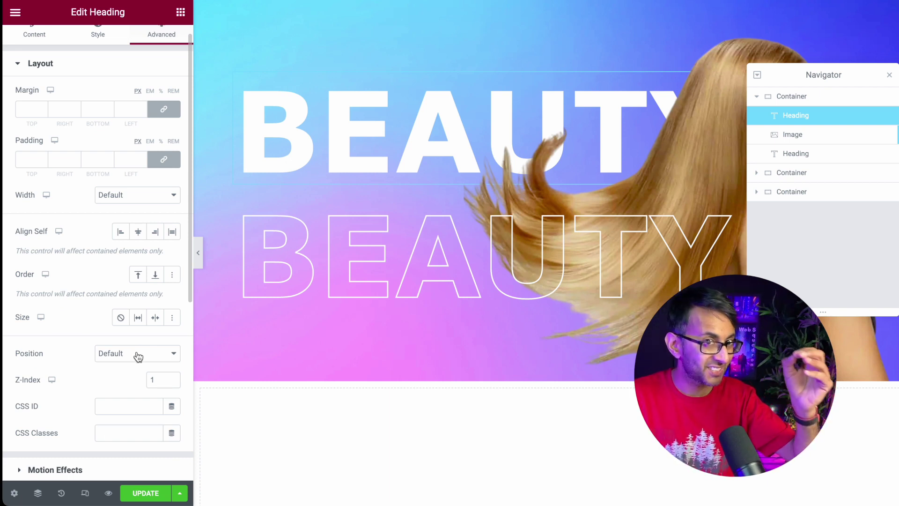
click(136, 356)
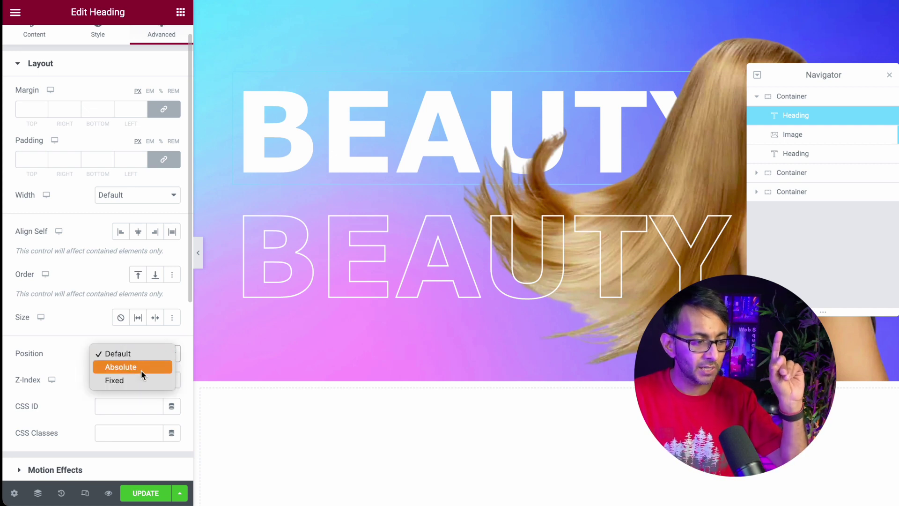
click(142, 370)
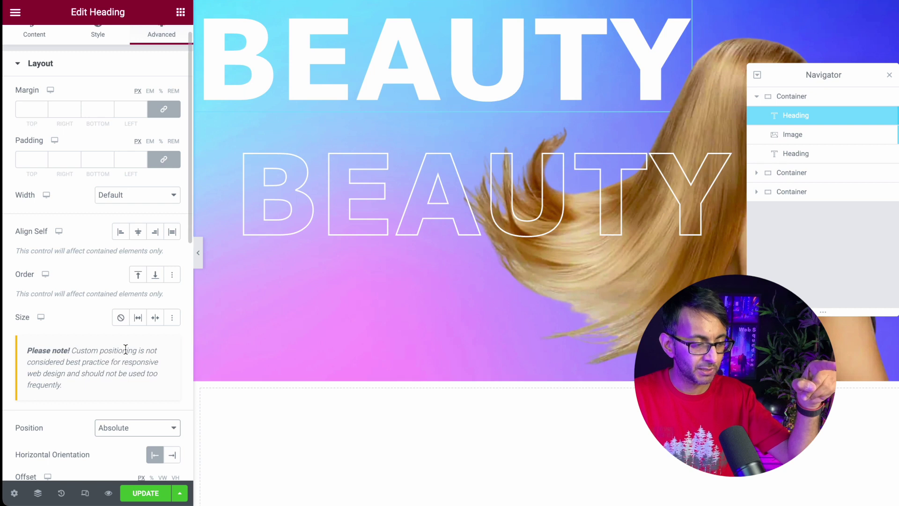
scroll(127, 349, down, 3)
scroll(148, 354, down, 1)
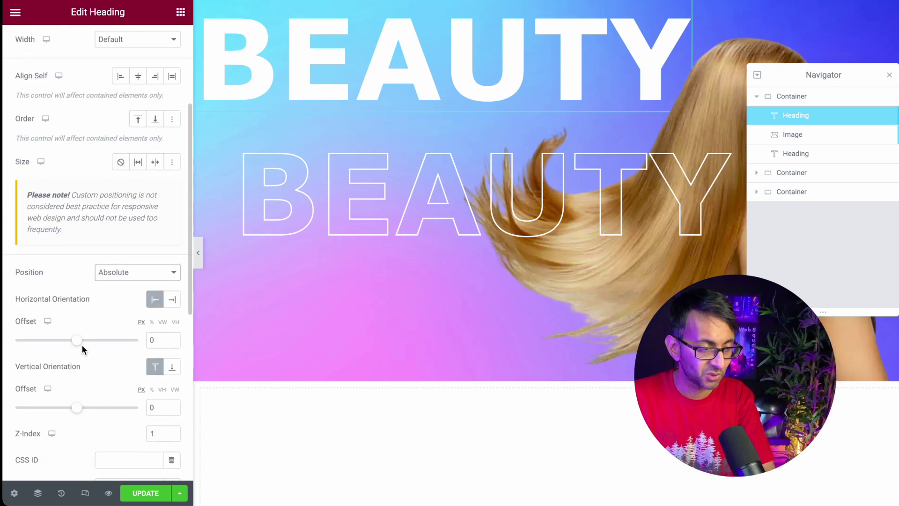
double_click(158, 337)
text(50)
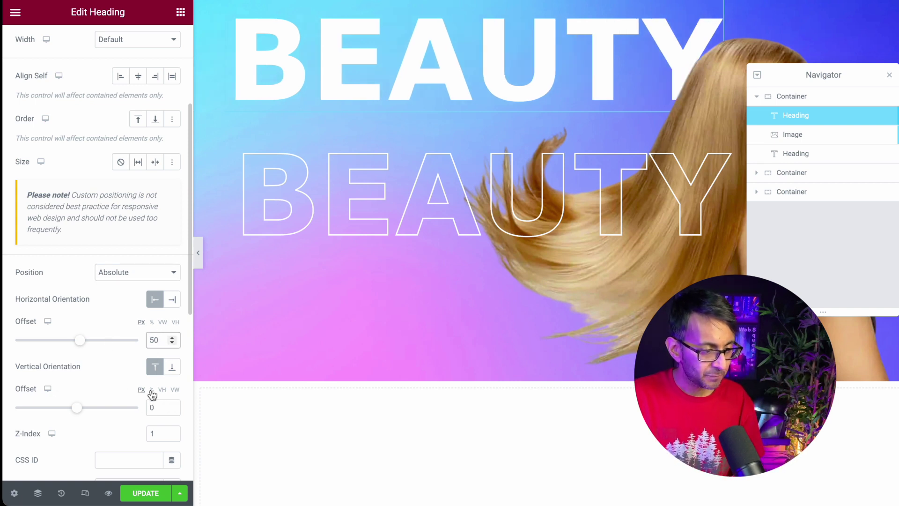
double_click(158, 407)
text(200)
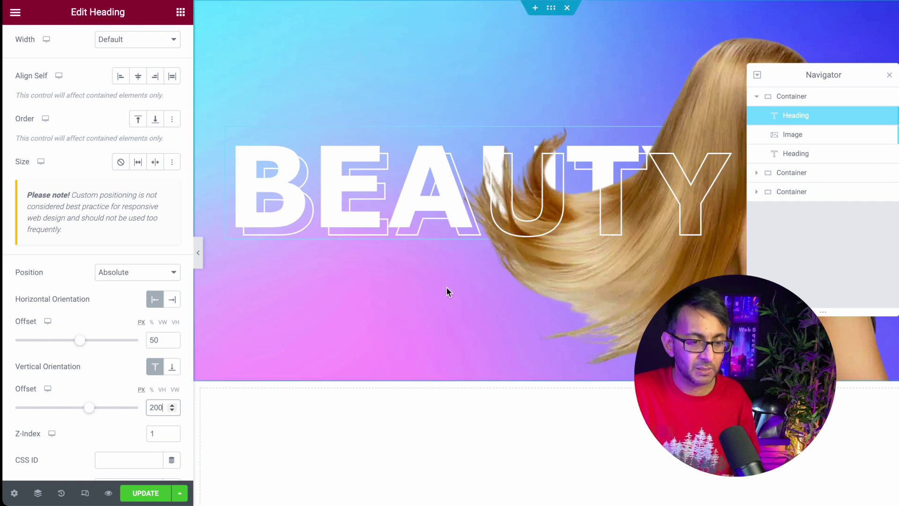
Make the outlined BEAUTY heading Absolute with offsets 50 horizontal and 200 vertical.
click(834, 156)
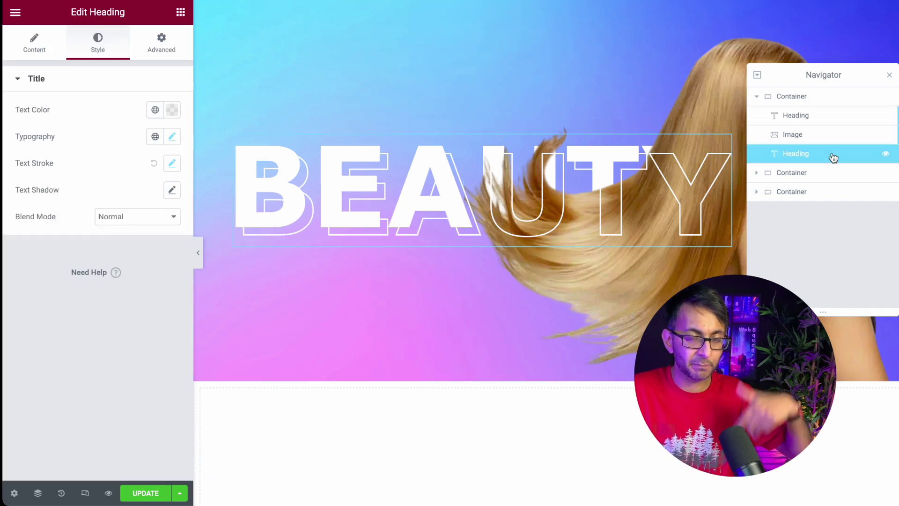
click(177, 50)
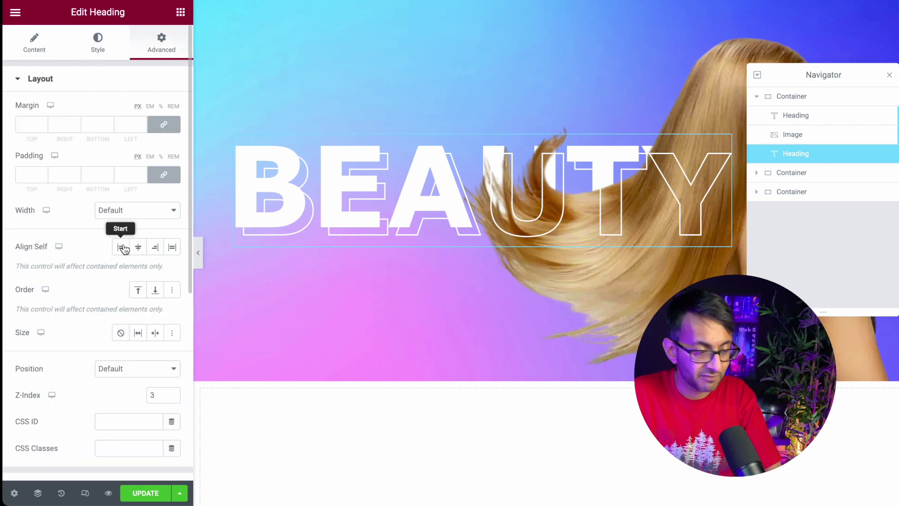
scroll(120, 241, down, 1)
click(141, 365)
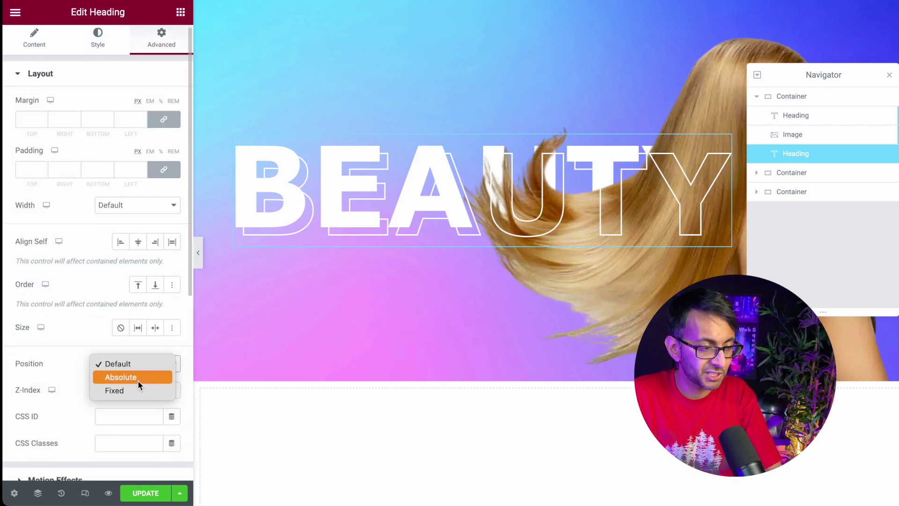
click(139, 377)
scroll(141, 374, down, 3)
scroll(141, 375, down, 1)
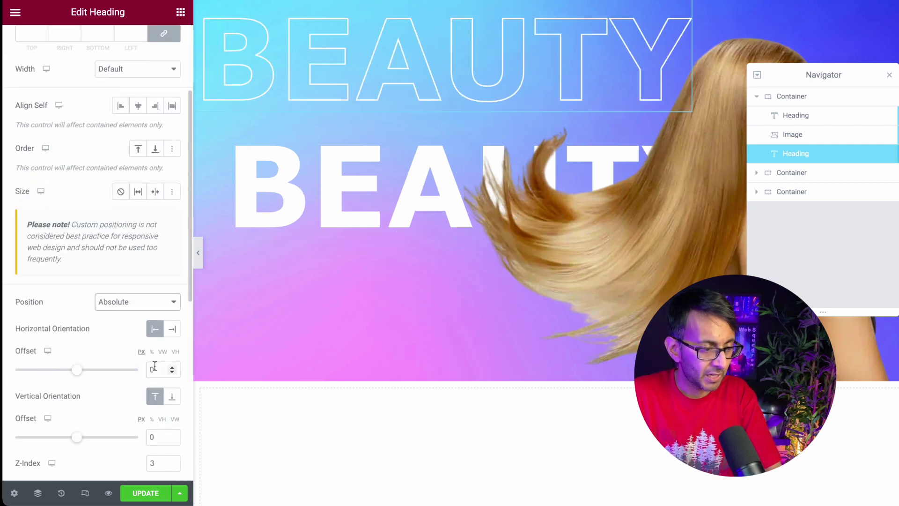
double_click(153, 370)
text(50)
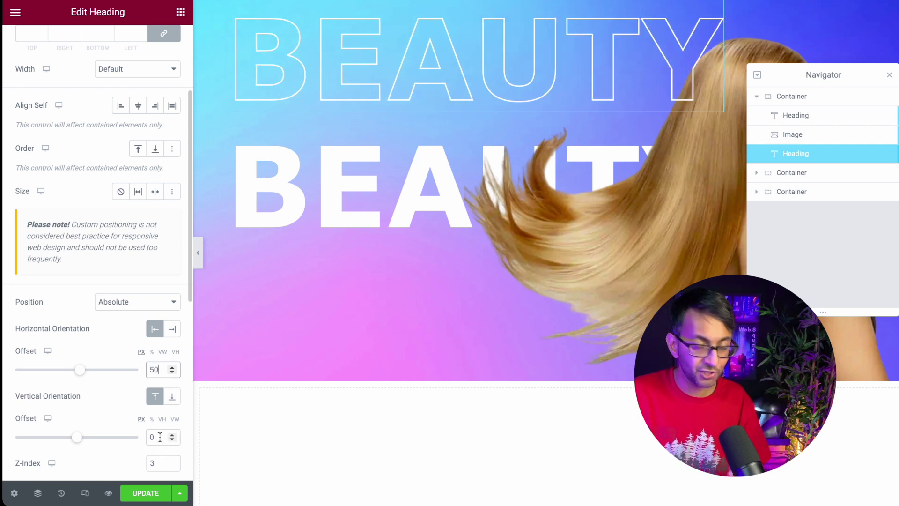
drag(160, 437, 146, 435)
text(200)
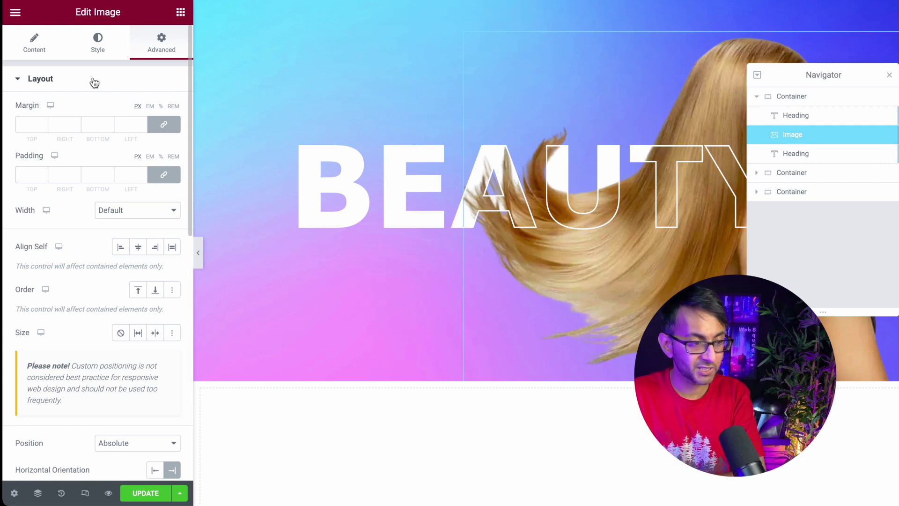
Enable scrolling effects on the model image, with Horizontal Scroll moving it To Right.
scroll(74, 278, down, 1)
scroll(74, 278, down, 5)
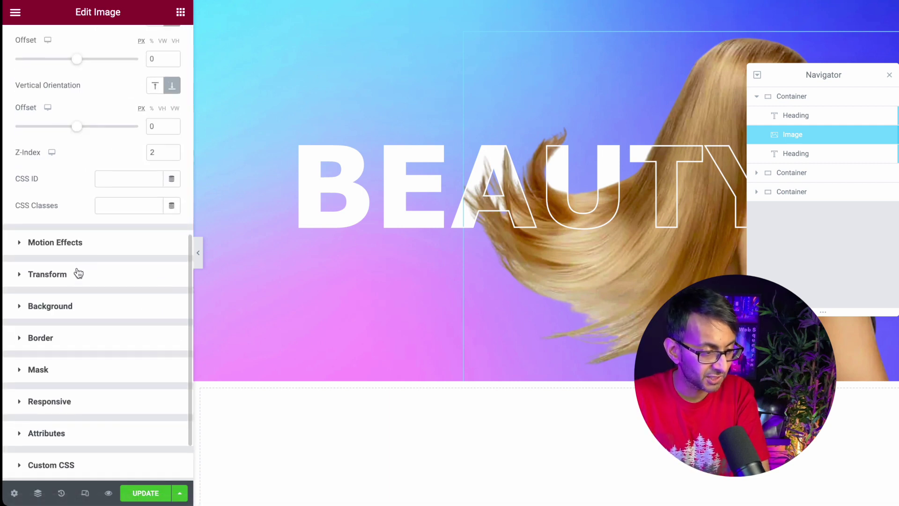
click(127, 246)
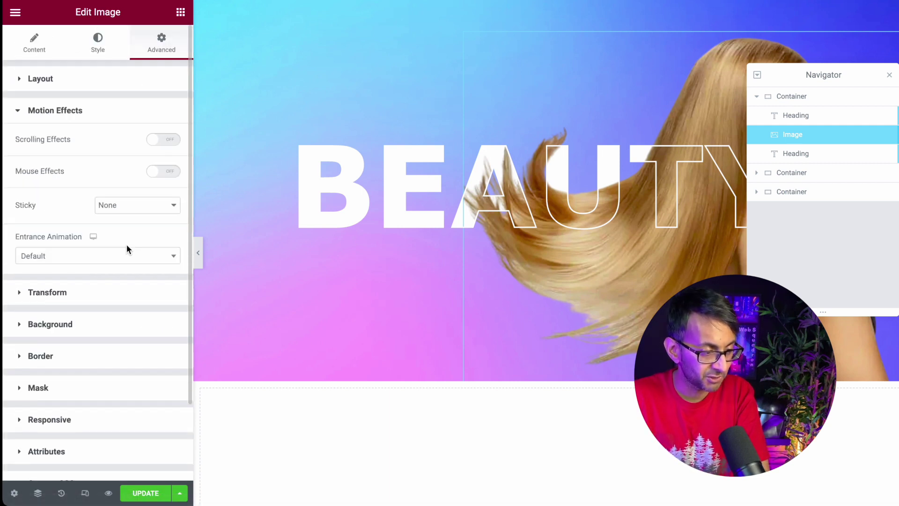
click(169, 140)
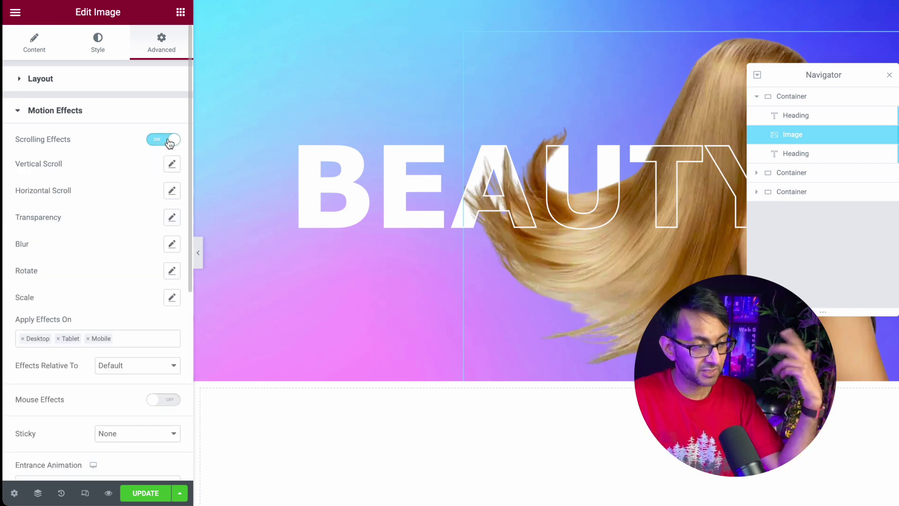
click(172, 191)
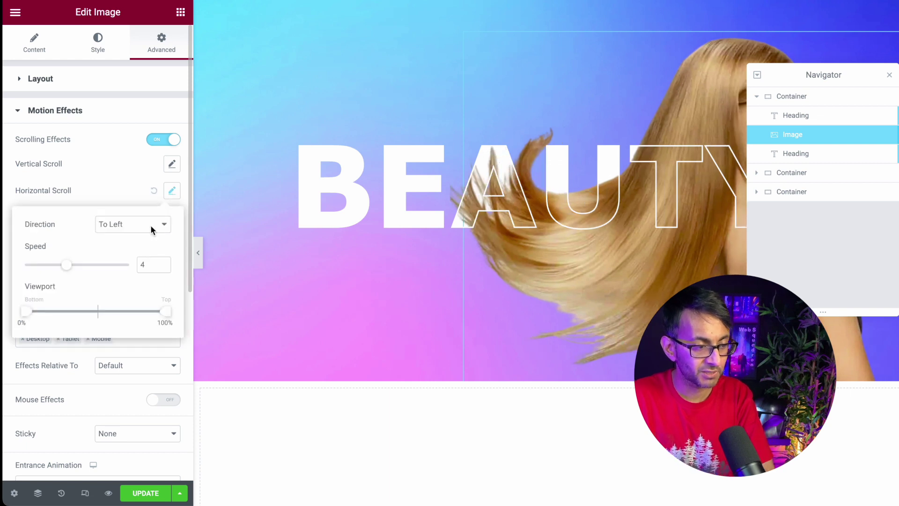
click(130, 224)
click(132, 236)
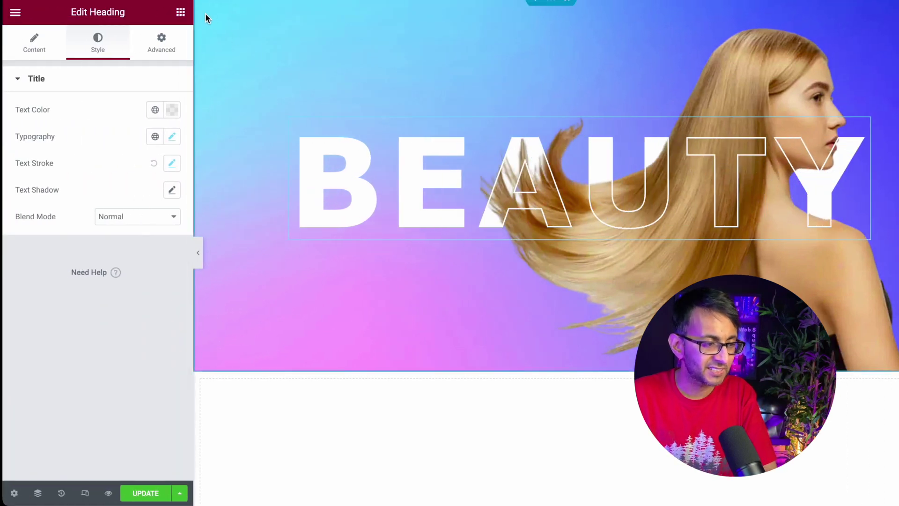
Add a Text Editor widget below the BEAUTY heading, then preview the page with Ctrl+P.
click(179, 12)
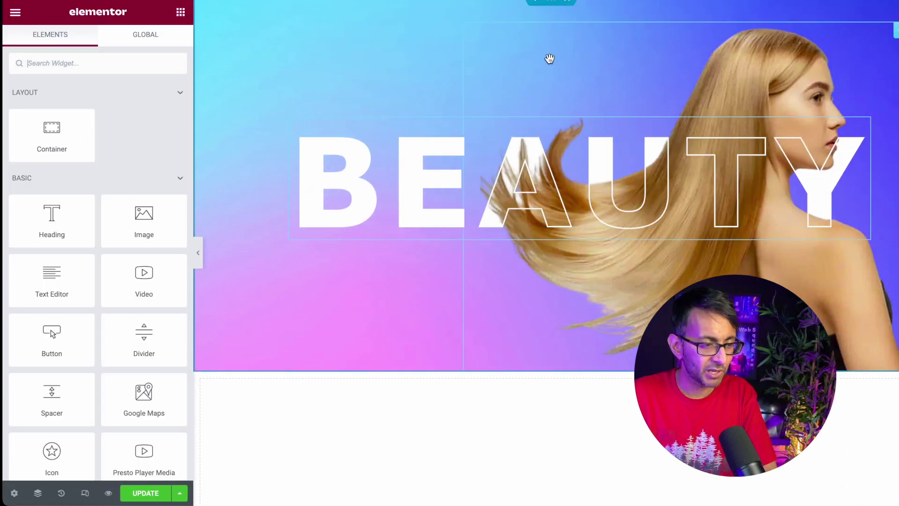
click(38, 492)
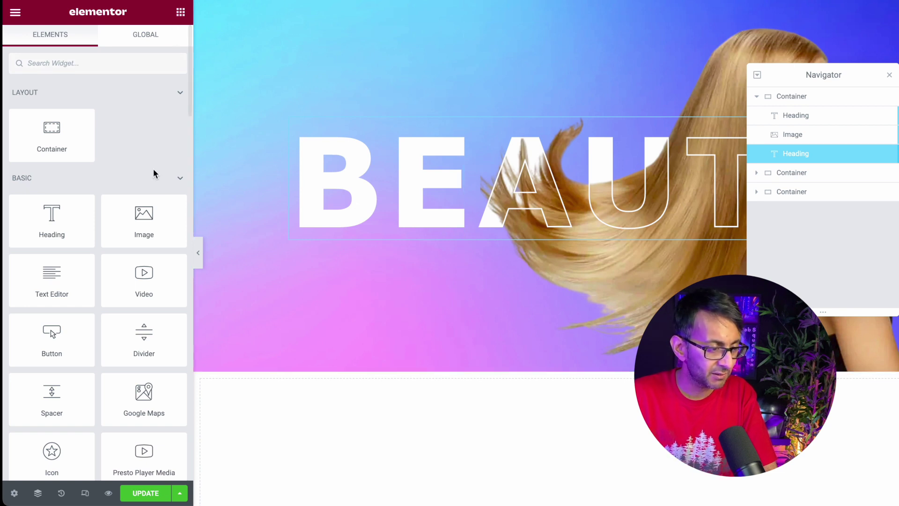
drag(52, 287, 397, 231)
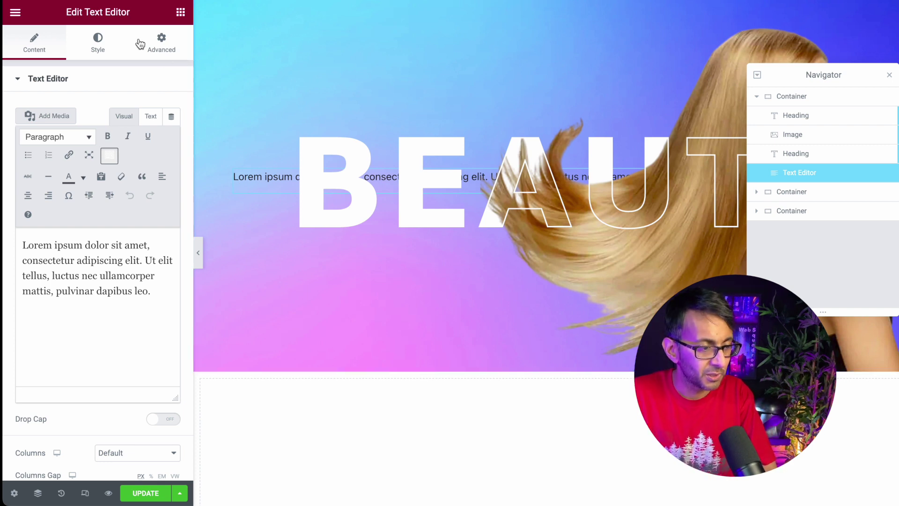
key(ctrl+p)
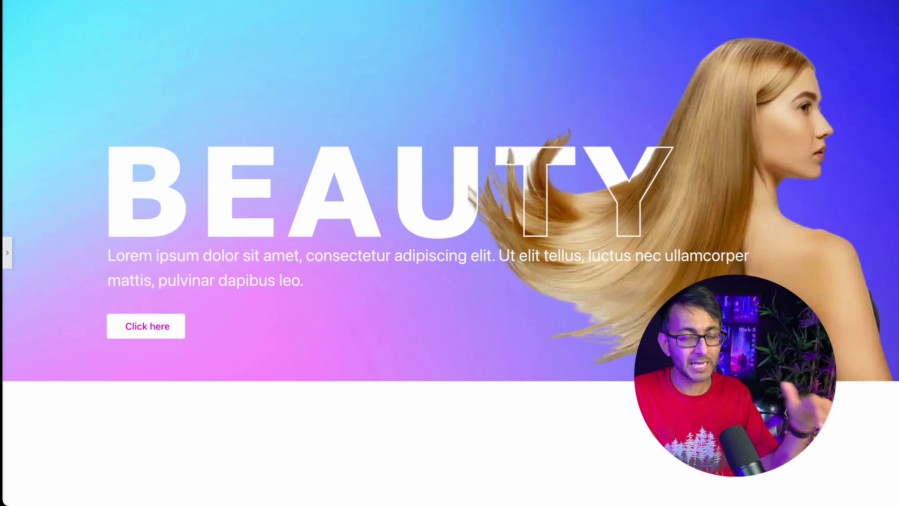
Bring back the editor panel and widen the responsive preview to full width.
scroll(450, 235, down, 4)
scroll(450, 234, up, 1)
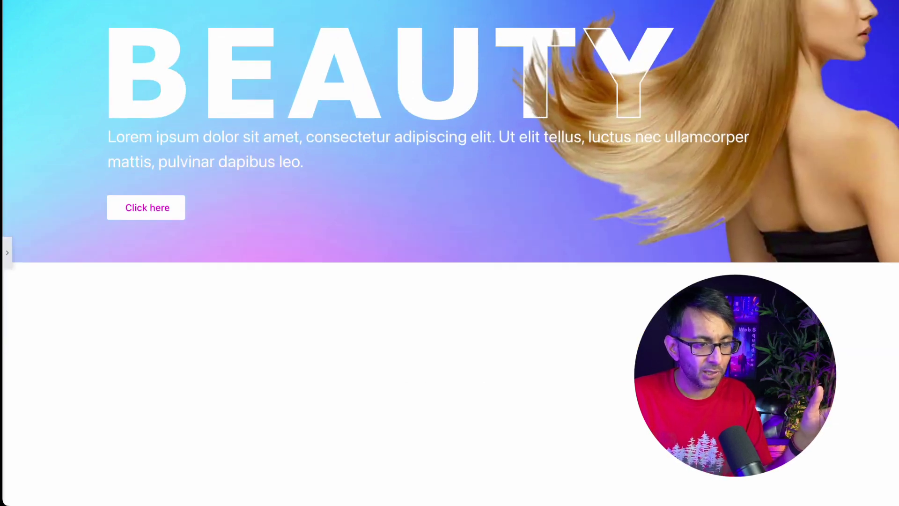
scroll(450, 234, down, 1)
scroll(450, 235, up, 4)
scroll(450, 188, down, 3)
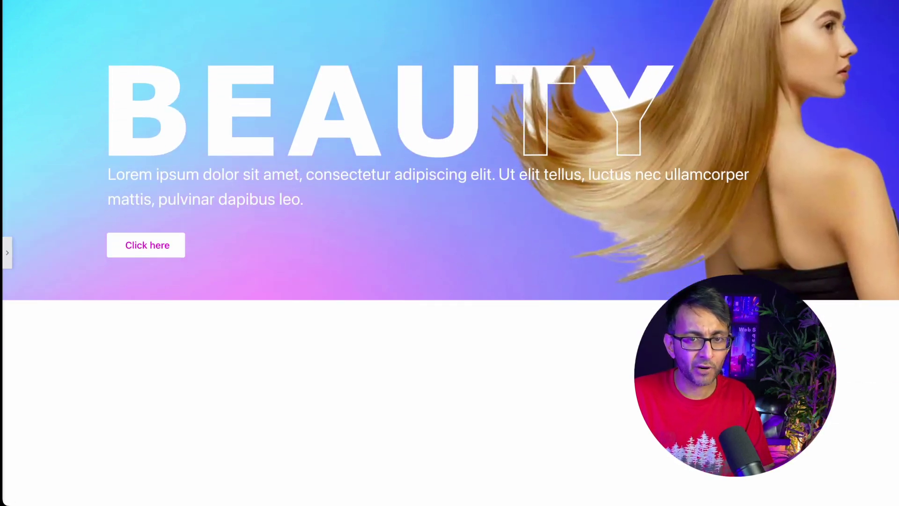
scroll(449, 188, up, 3)
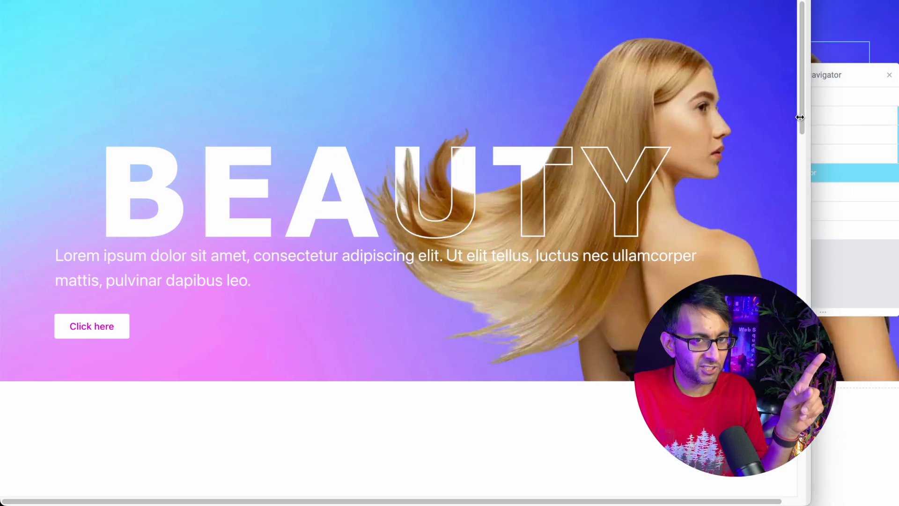
drag(800, 118, 355, 118)
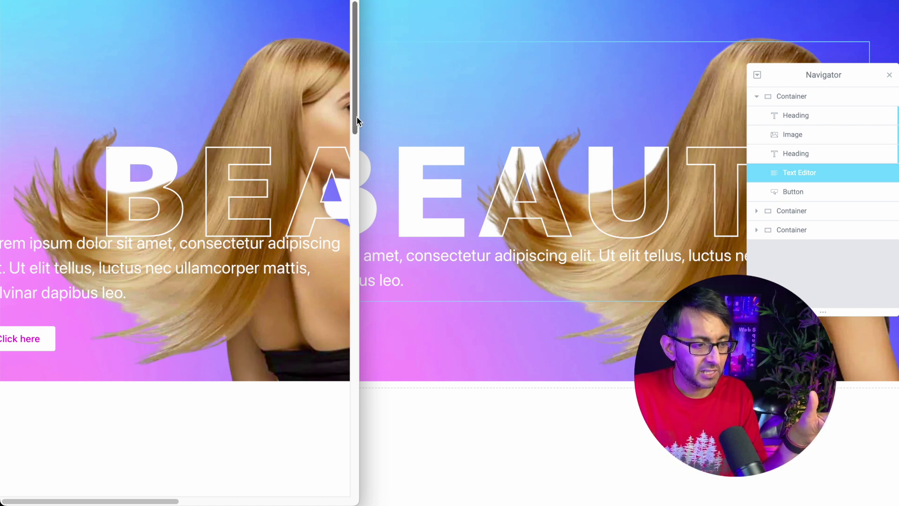
drag(359, 117, 892, 134)
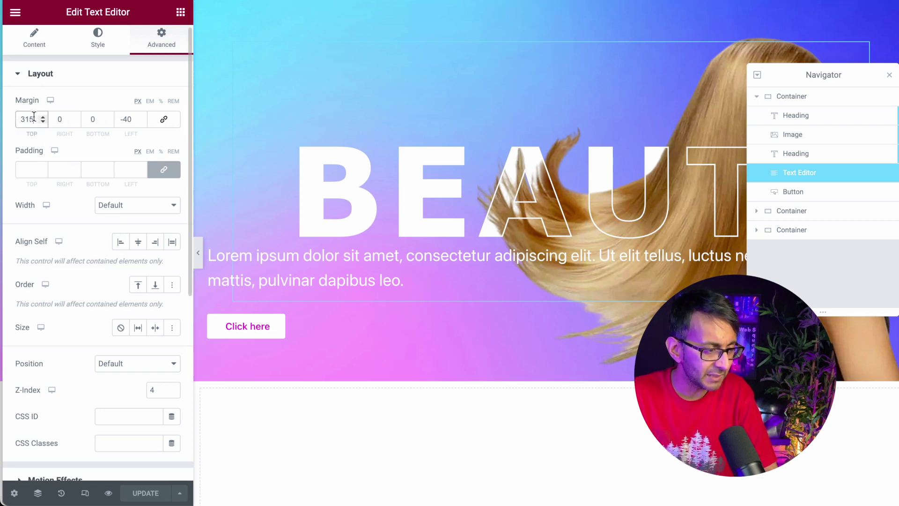
Set the body text's top and left margins to 0.
drag(35, 121, 1, 115)
key(Tab)
key(Tab)
key(Tab)
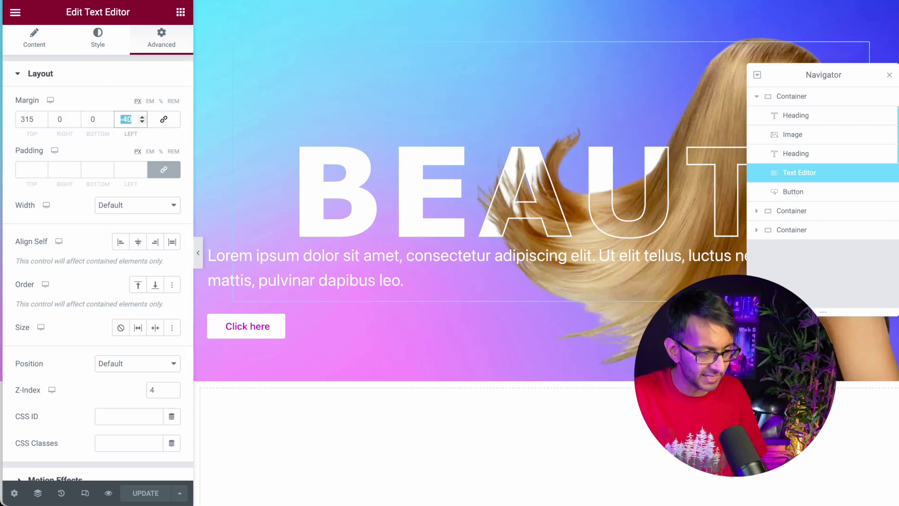
text(0)
double_click(24, 121)
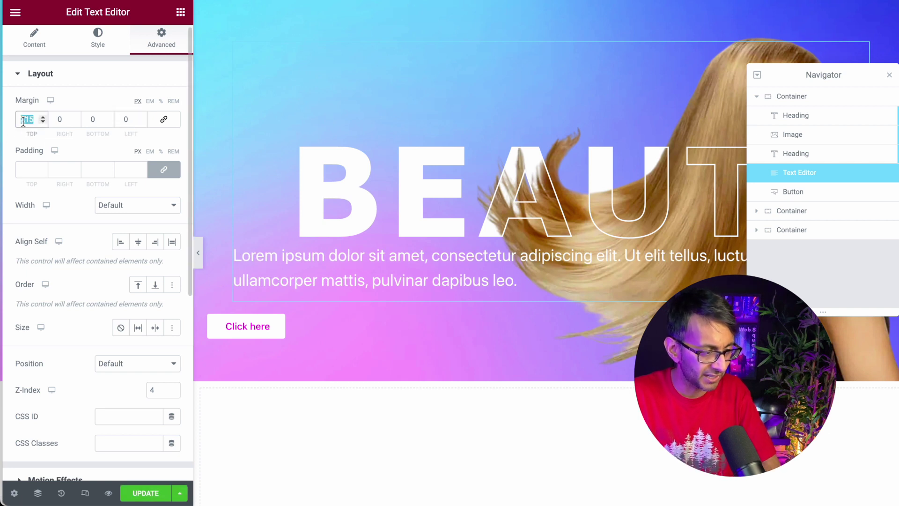
text(0)
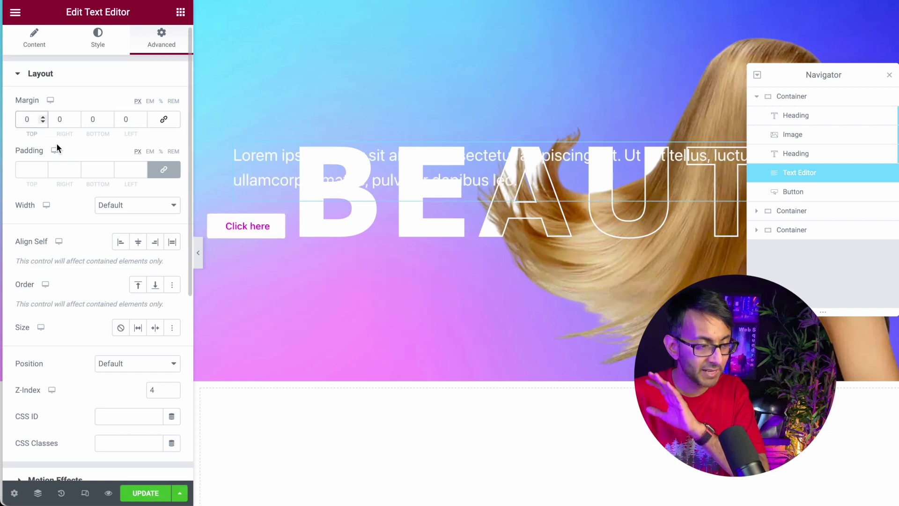
Position the body text Absolute with horizontal offset 150 and vertical offset 400.
click(134, 364)
click(128, 378)
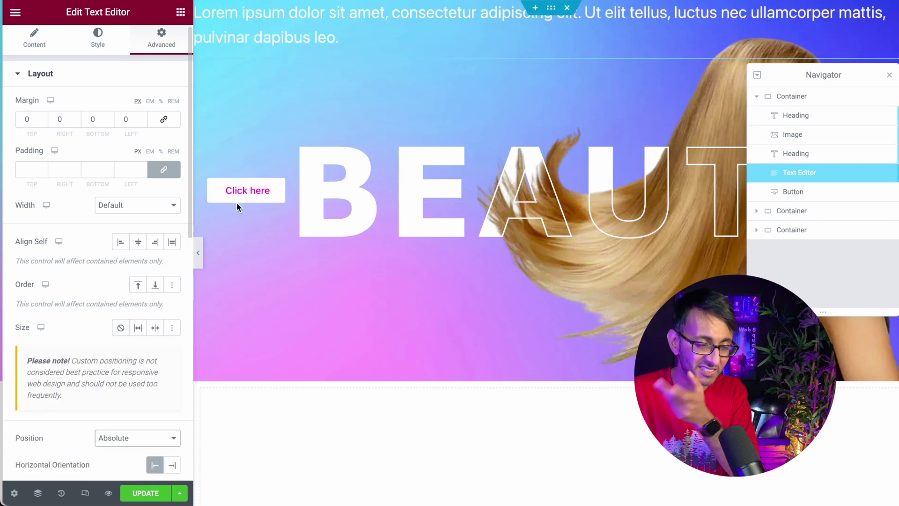
scroll(131, 341, down, 4)
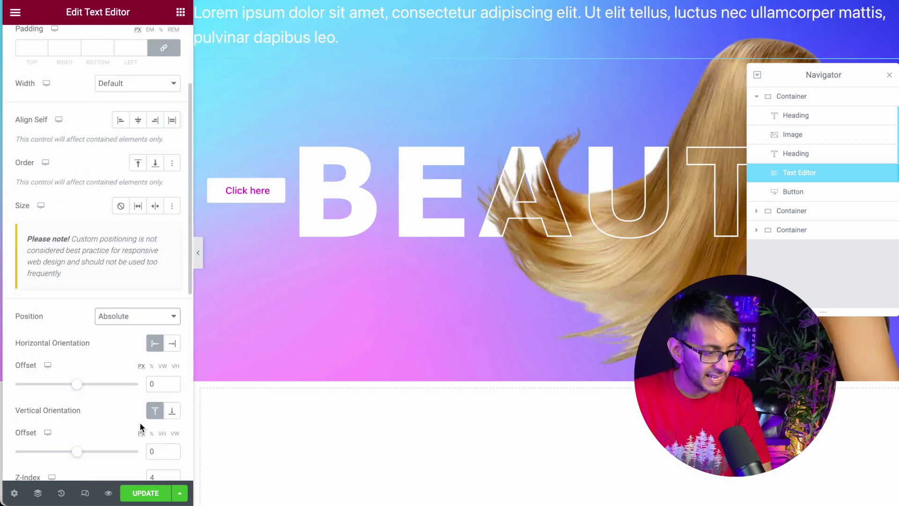
double_click(160, 452)
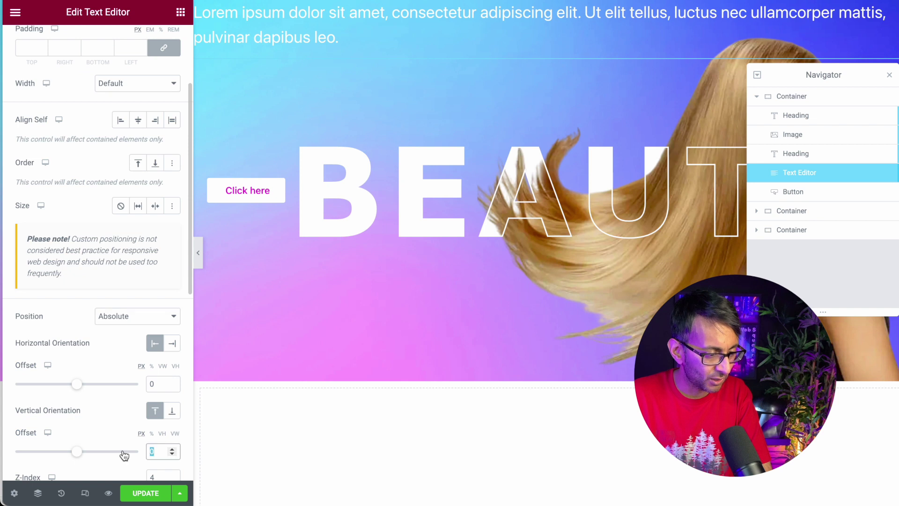
double_click(148, 384)
text(150)
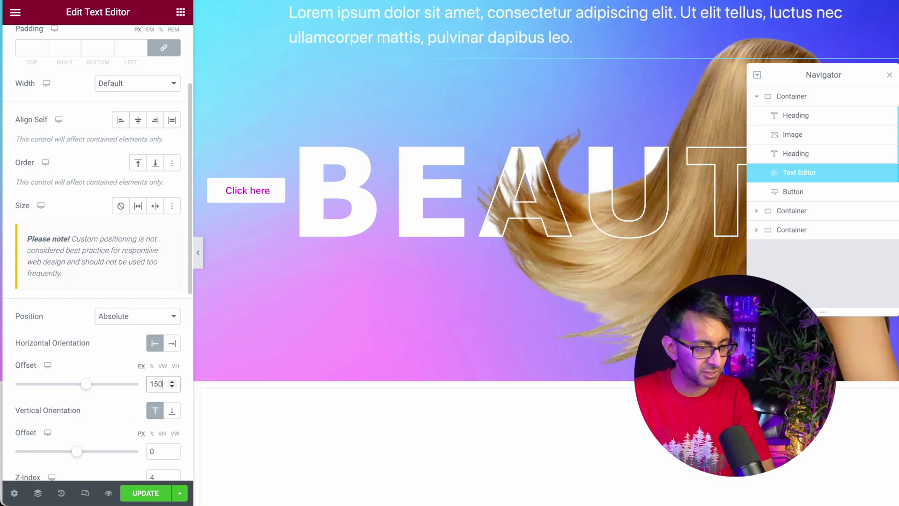
double_click(157, 452)
text(200)
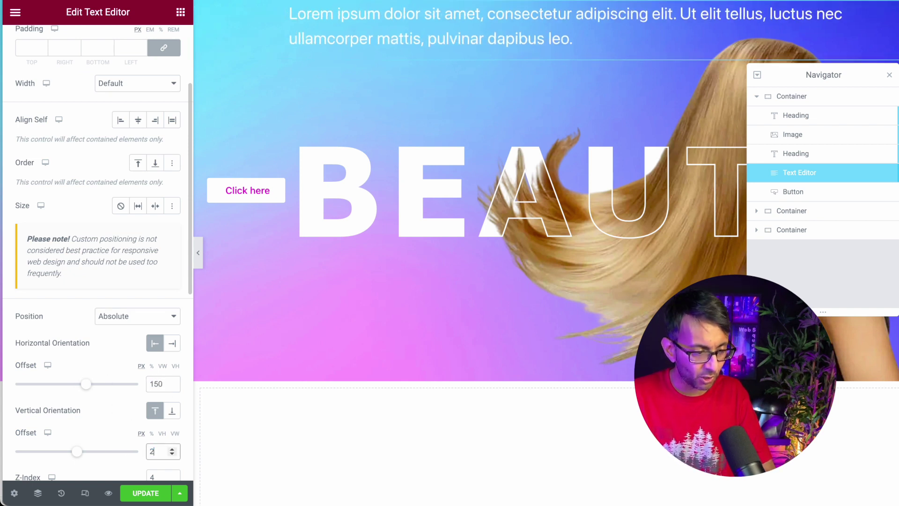
key(BackSpace)
key(BackSpace)
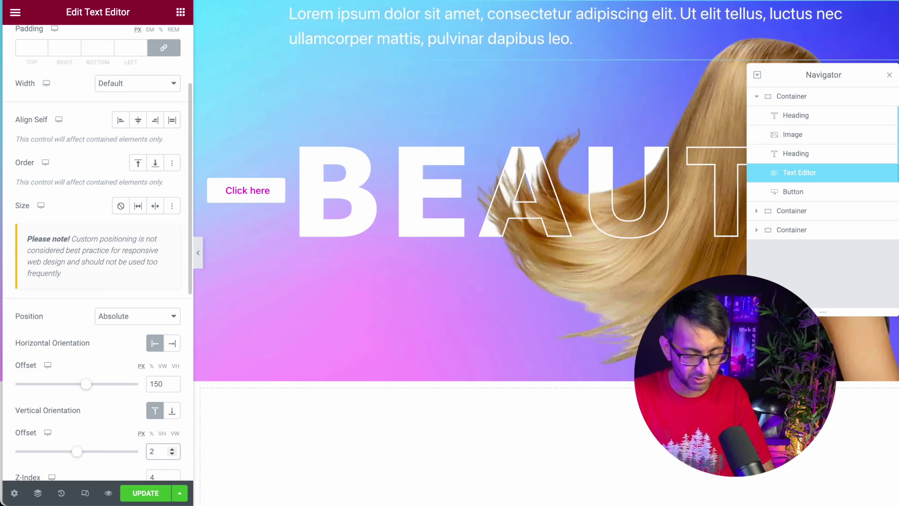
text(400)
key(BackSpace)
key(BackSpace)
key(BackSpace)
key(BackSpace)
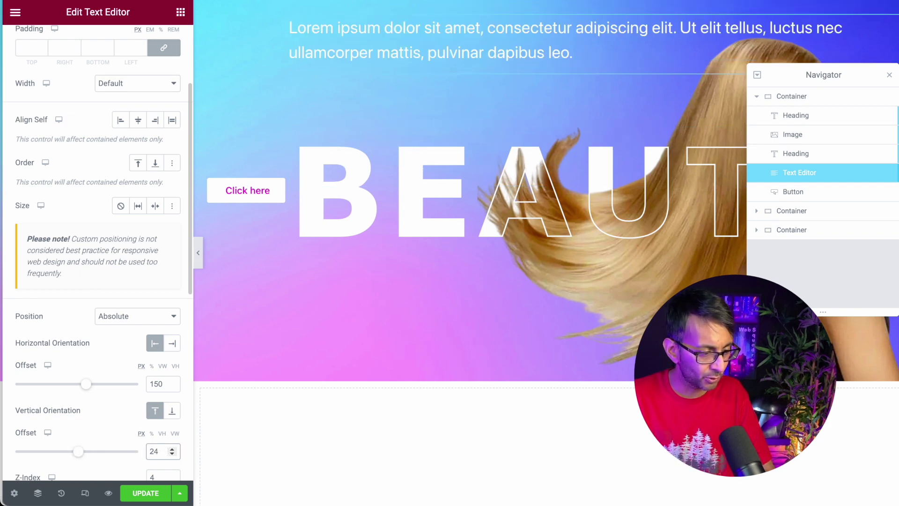
text(400)
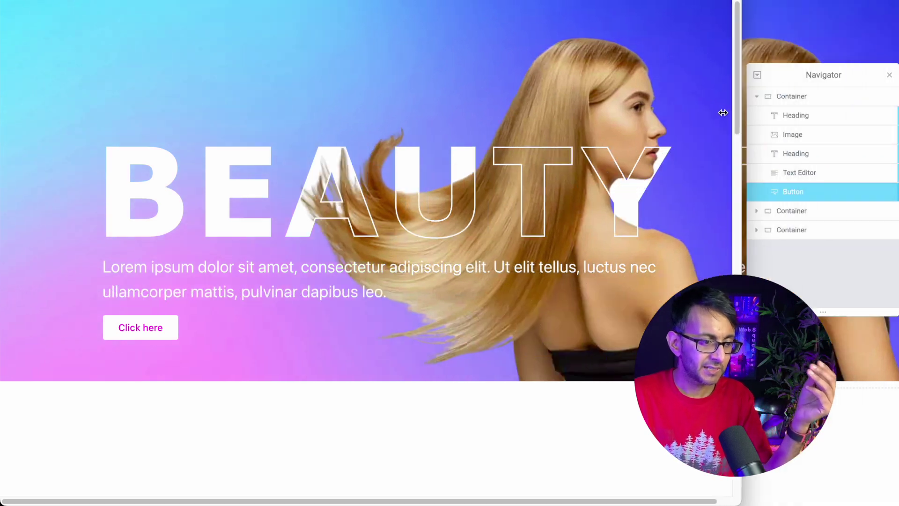
Narrow the responsive preview to test the hero layout, then restore full width.
drag(723, 113, 354, 115)
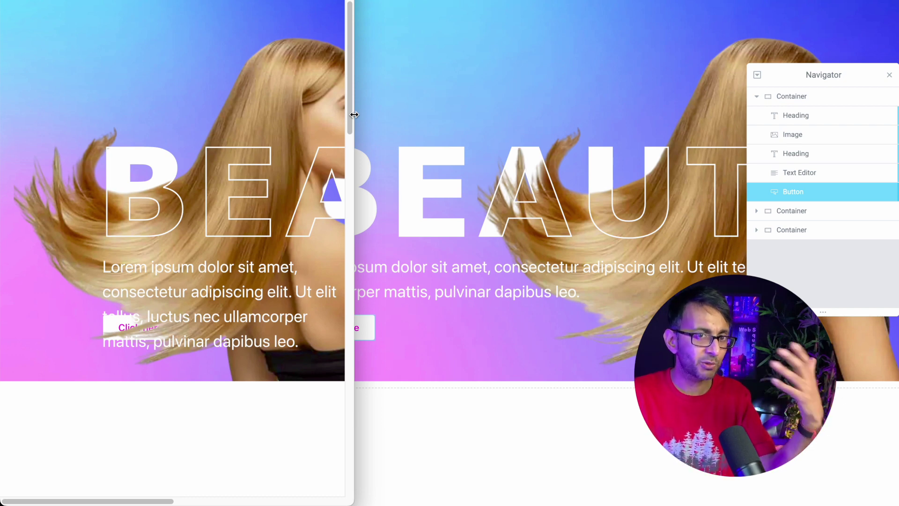
drag(354, 115, 864, 117)
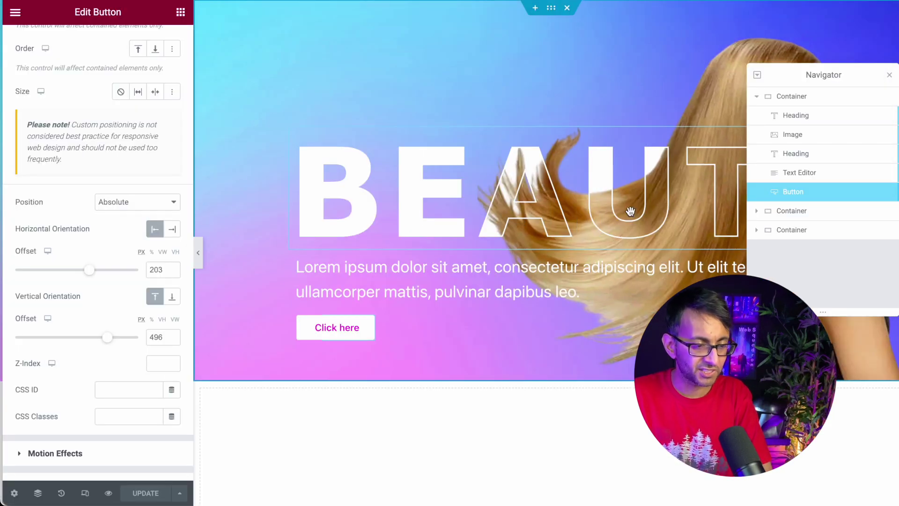
click(847, 118)
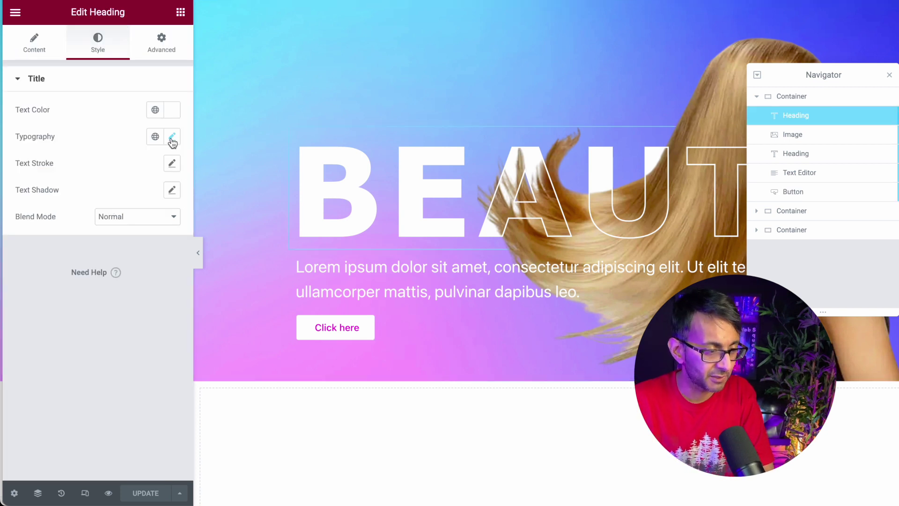
Set Position to Default on both the solid and outlined BEAUTY headings.
click(161, 47)
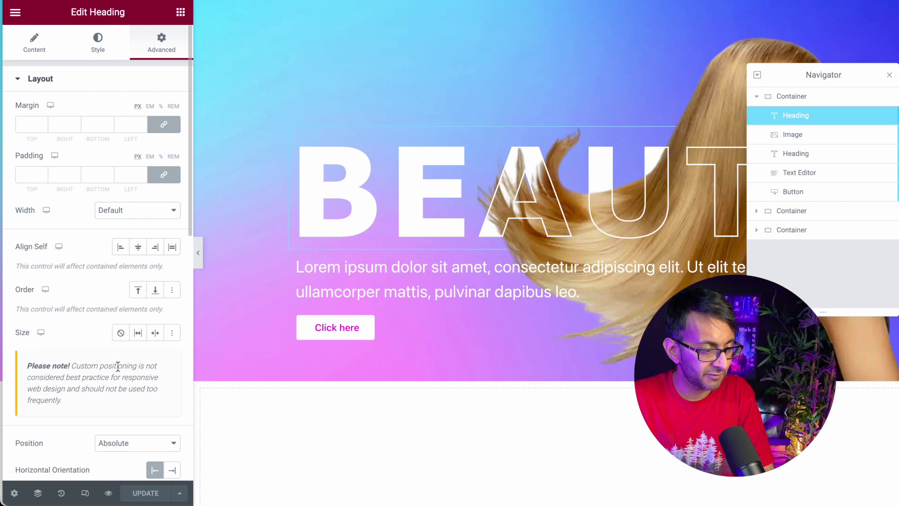
scroll(141, 368, down, 2)
click(134, 361)
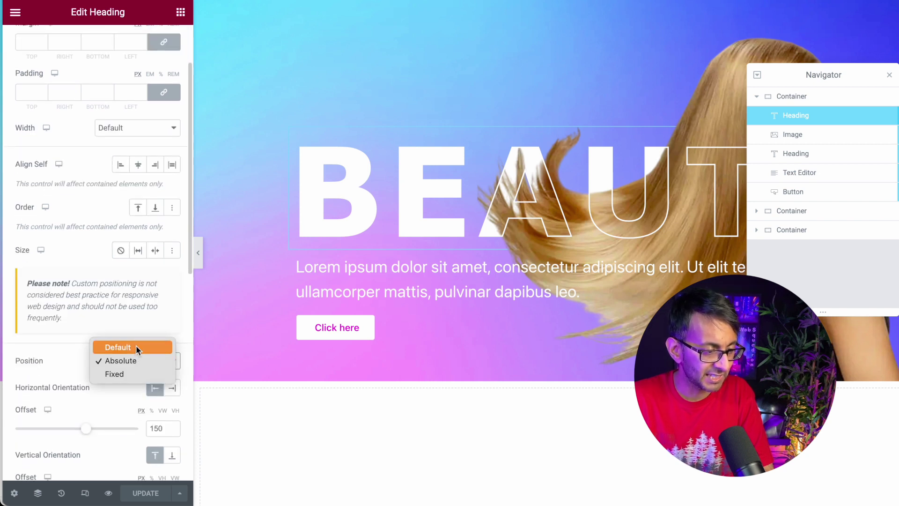
click(136, 347)
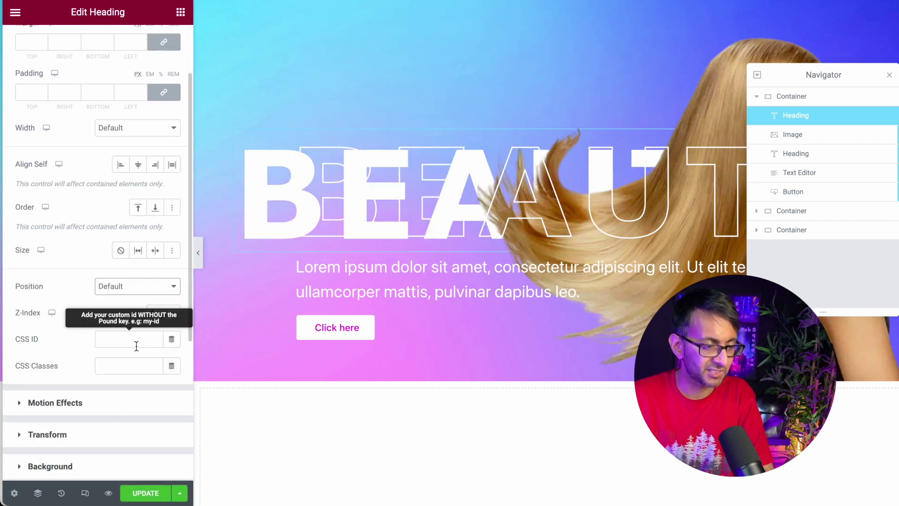
click(811, 156)
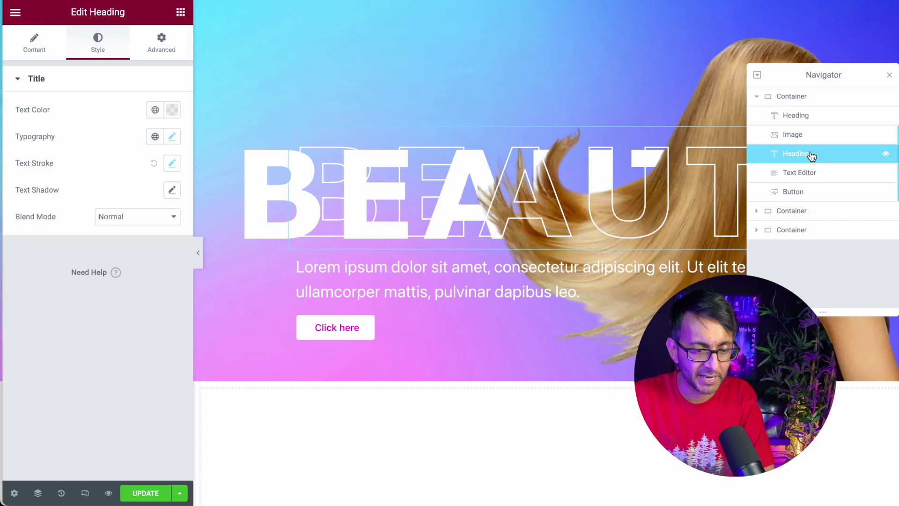
click(160, 55)
scroll(88, 268, down, 1)
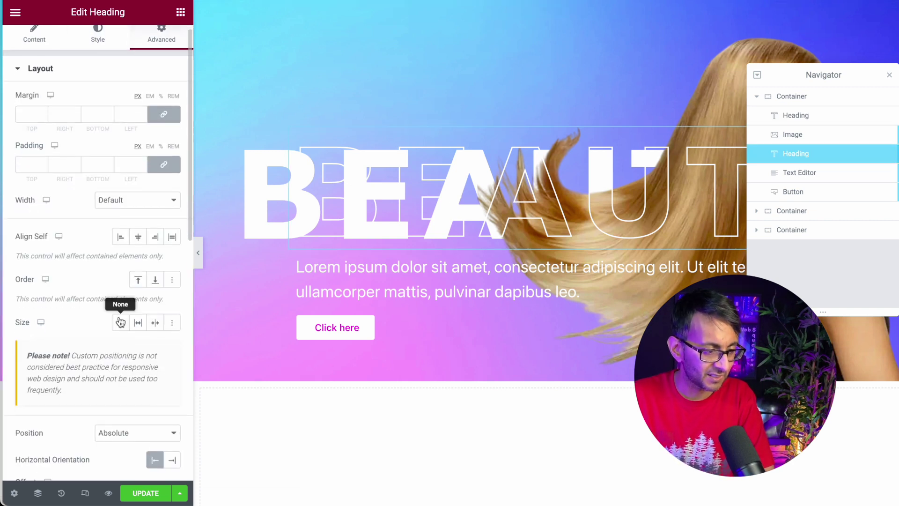
click(137, 434)
click(133, 418)
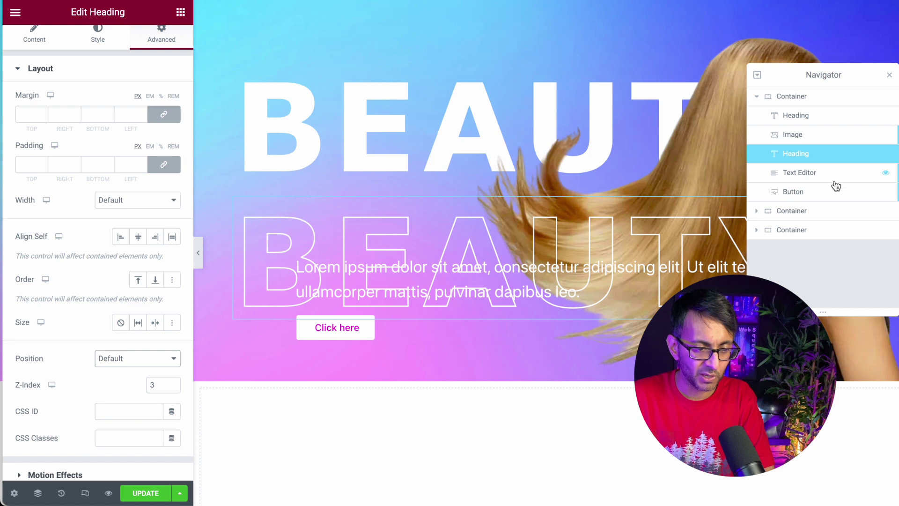
Set Position to Default on the body text and button, and give the button a 0 left margin.
click(836, 184)
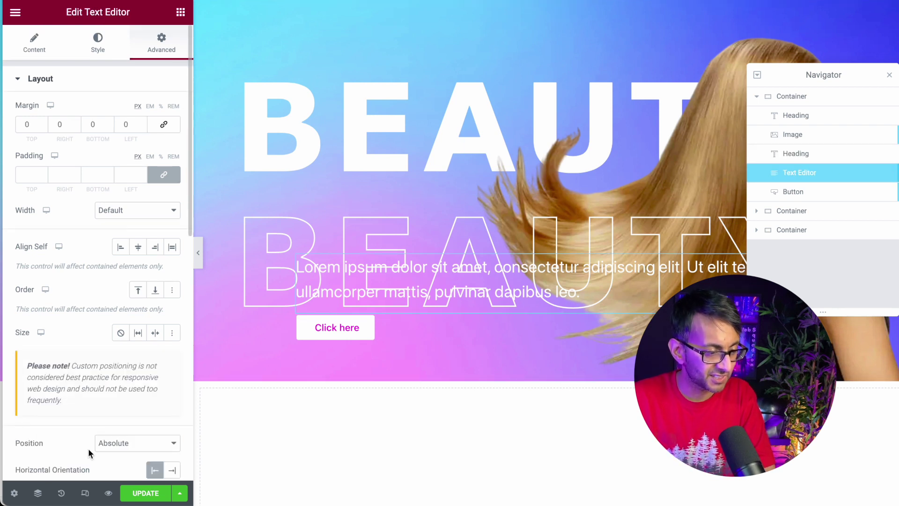
click(110, 442)
click(115, 427)
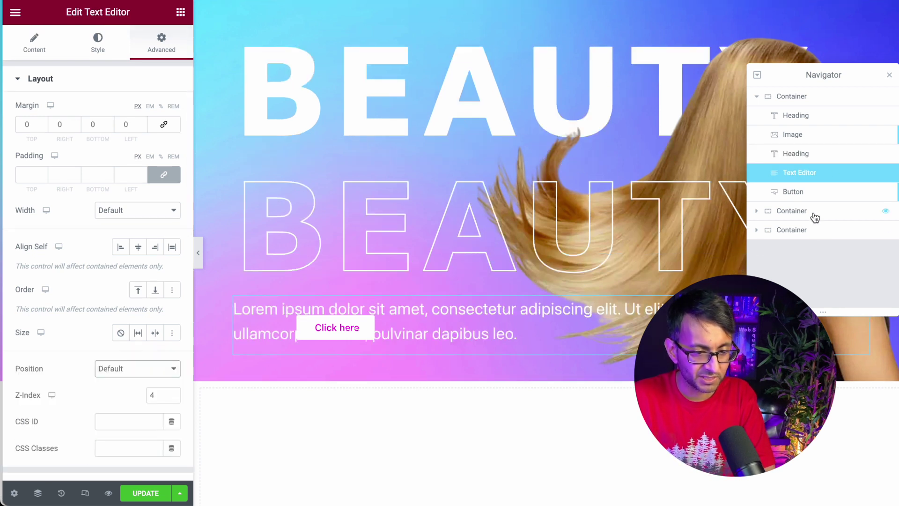
click(778, 192)
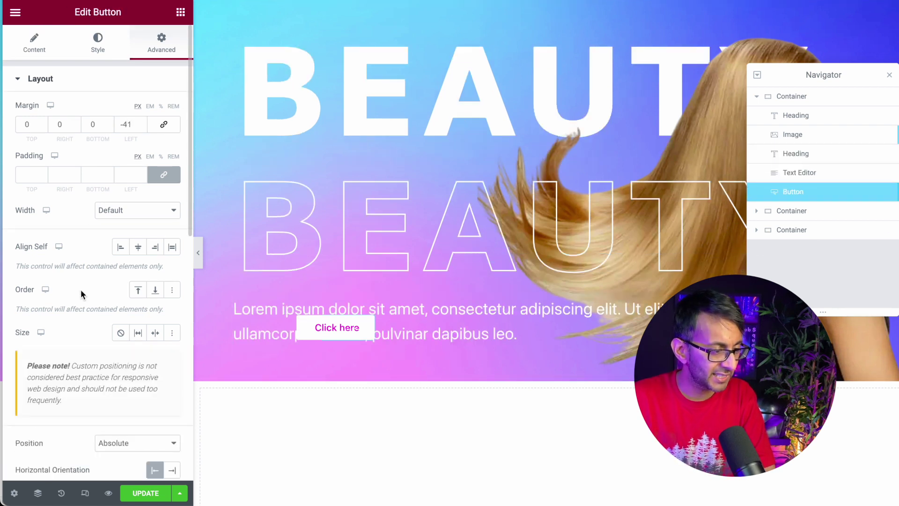
click(134, 440)
click(125, 426)
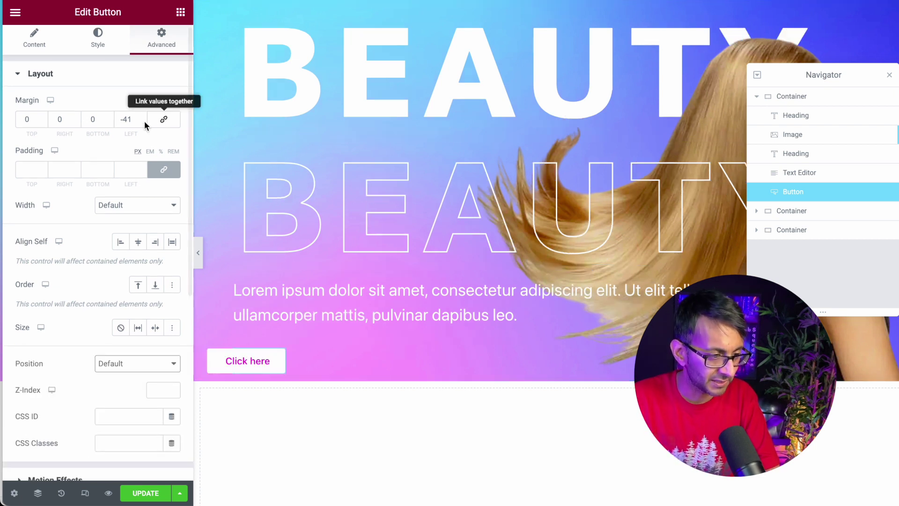
double_click(127, 120)
text(0)
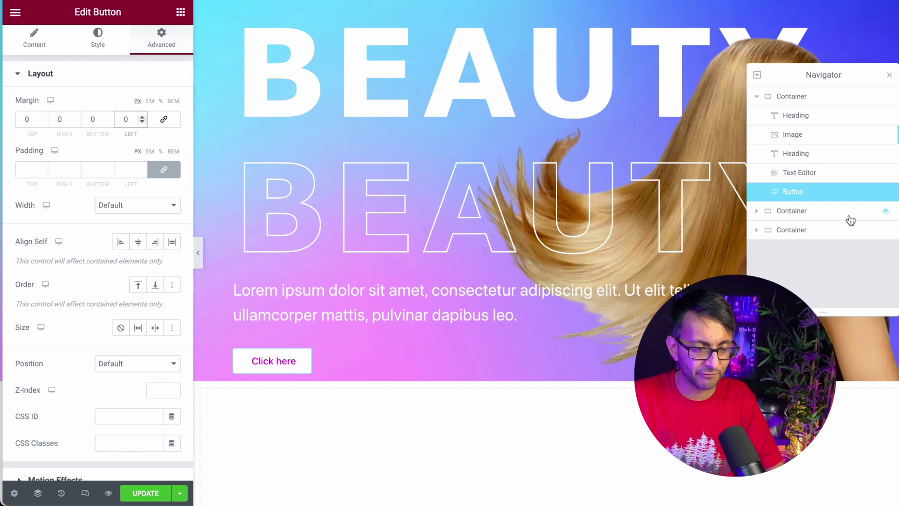
Check the stacking order of the body text and both BEAUTY headings.
click(824, 173)
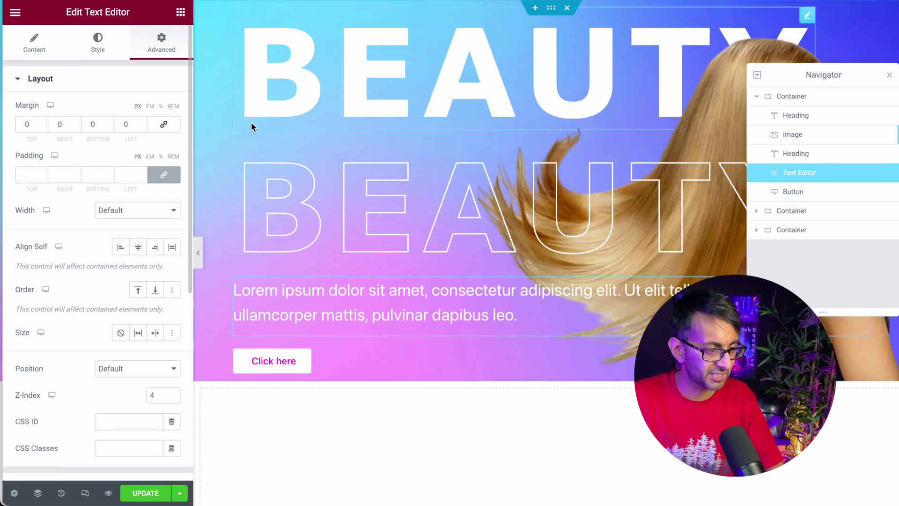
click(826, 158)
click(825, 118)
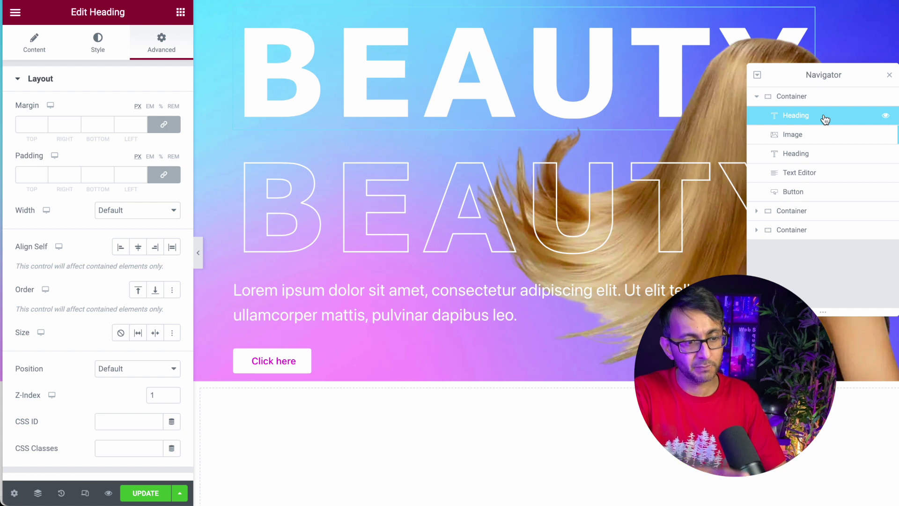
Add a new empty container and move it below the Click here button.
click(181, 12)
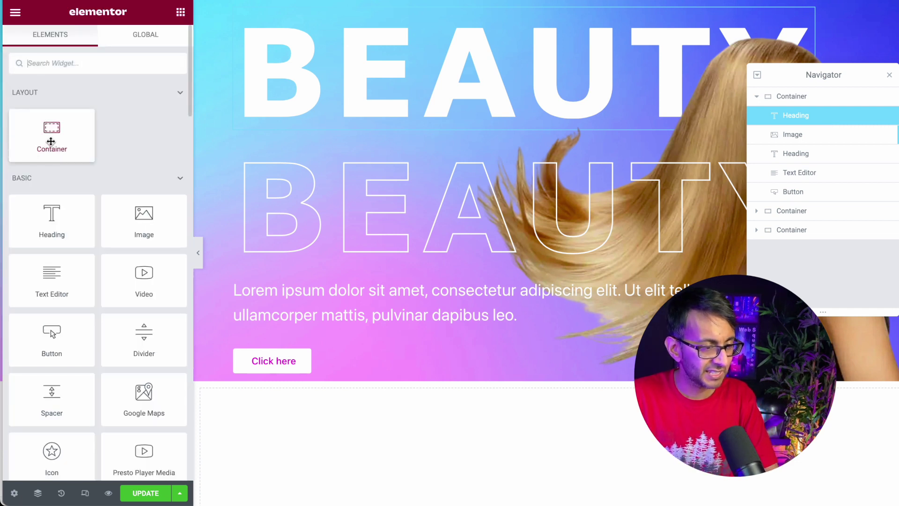
drag(81, 155, 421, 176)
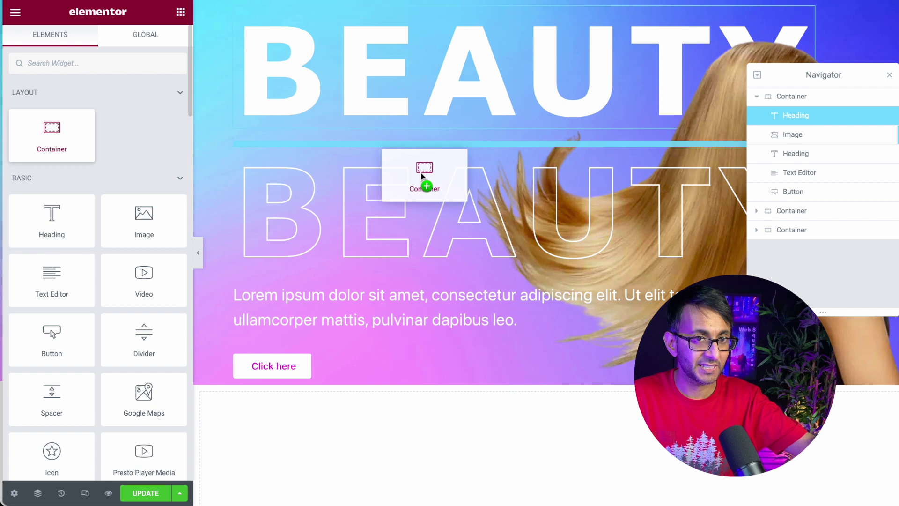
drag(422, 175, 389, 147)
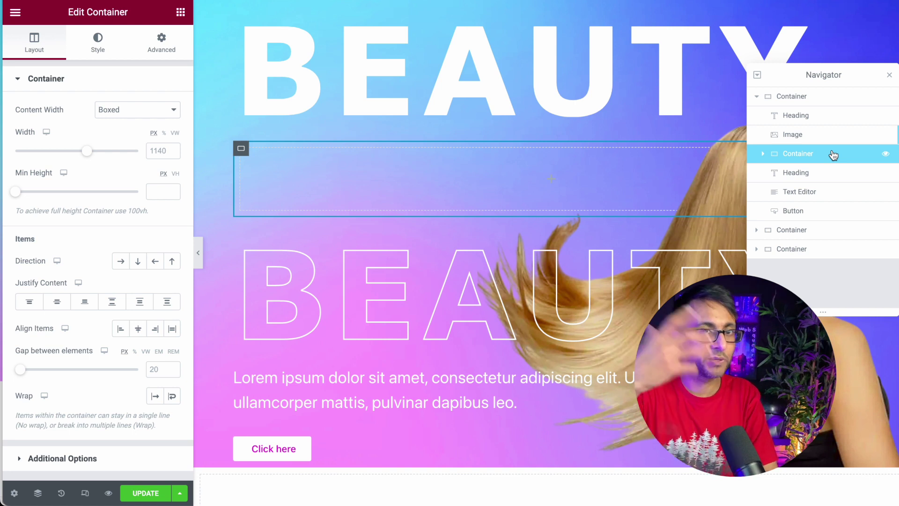
drag(819, 155, 823, 209)
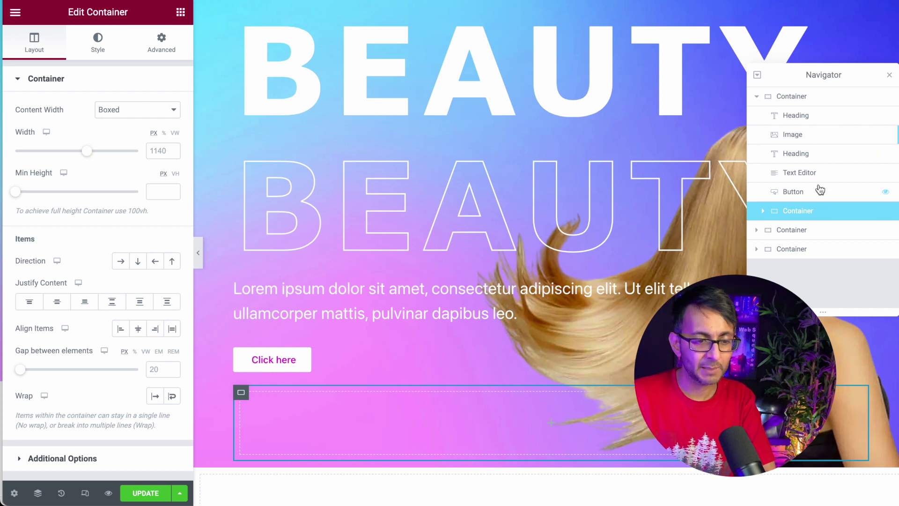
Move the outlined BEAUTY heading into the new inner container.
click(815, 160)
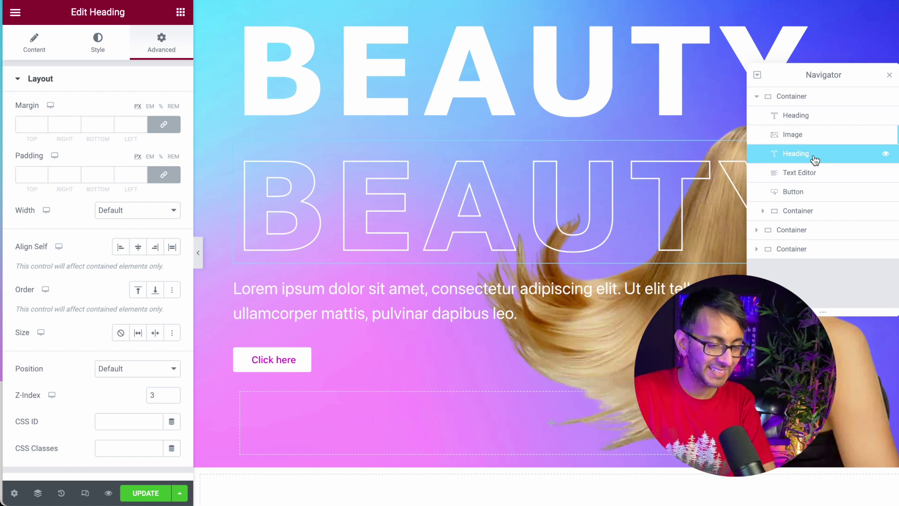
click(763, 211)
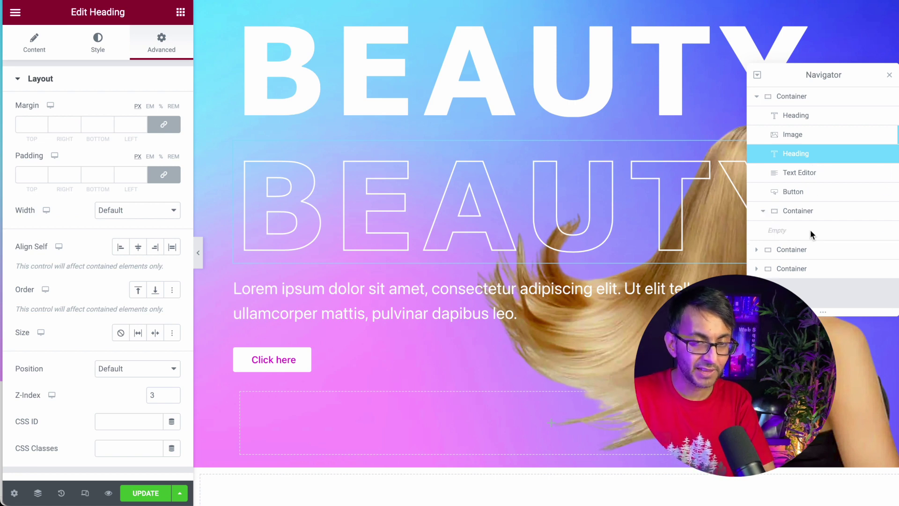
drag(813, 159, 831, 212)
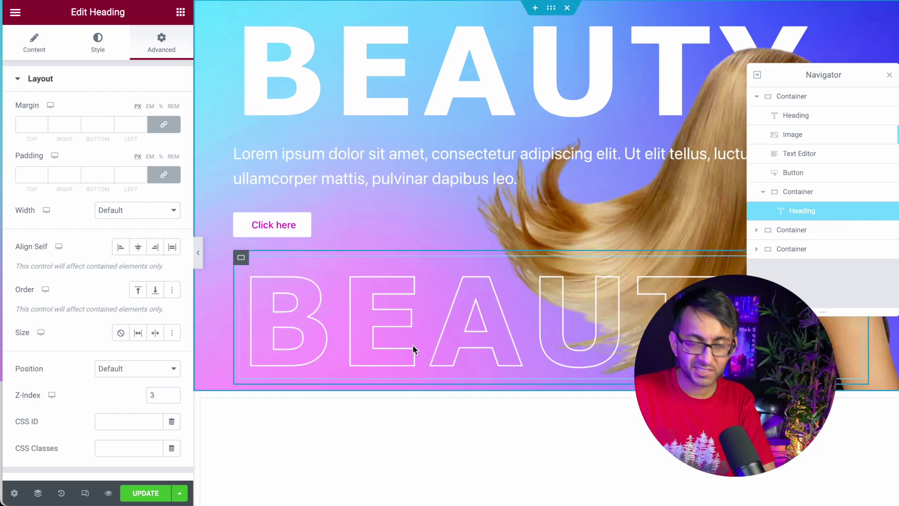
Give the inner container a 1000 px width and 600 px minimum height.
click(801, 101)
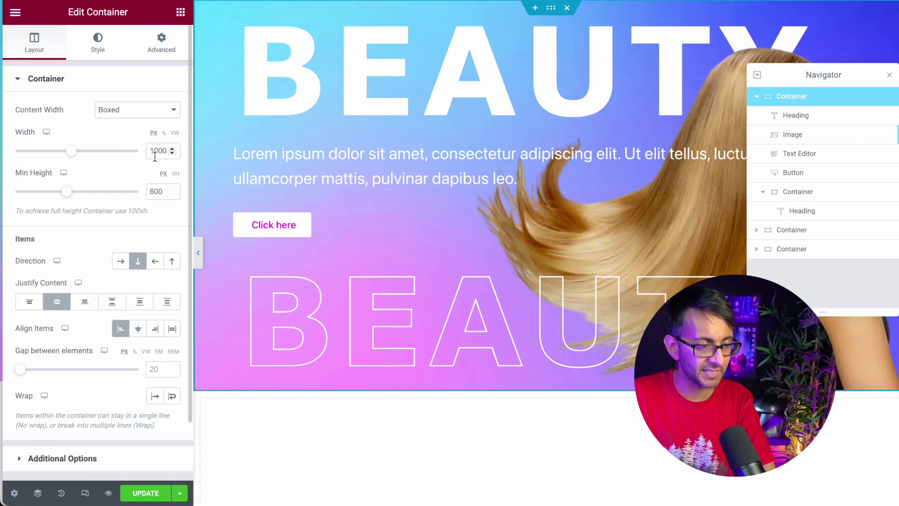
click(158, 46)
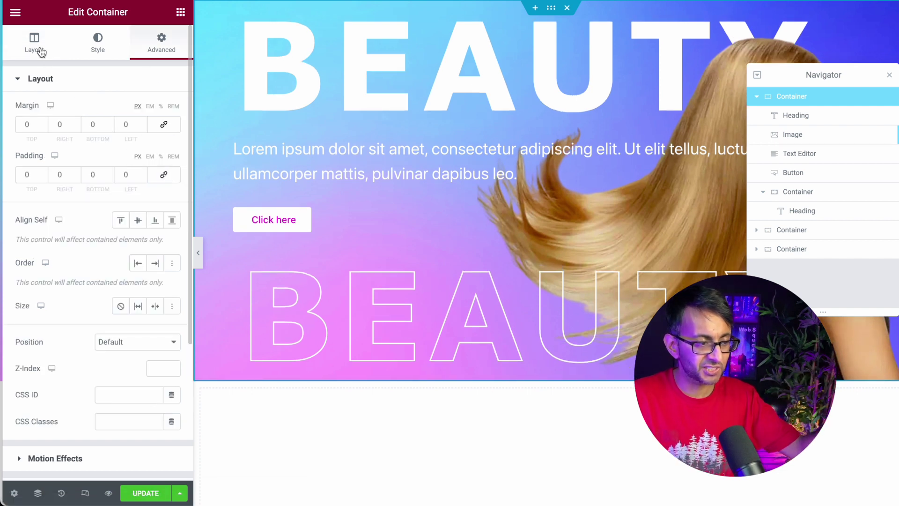
click(39, 47)
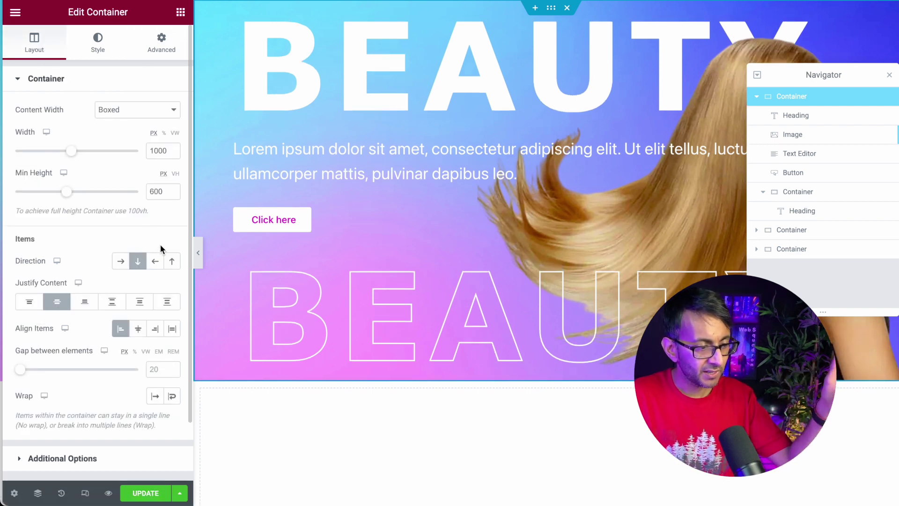
click(818, 197)
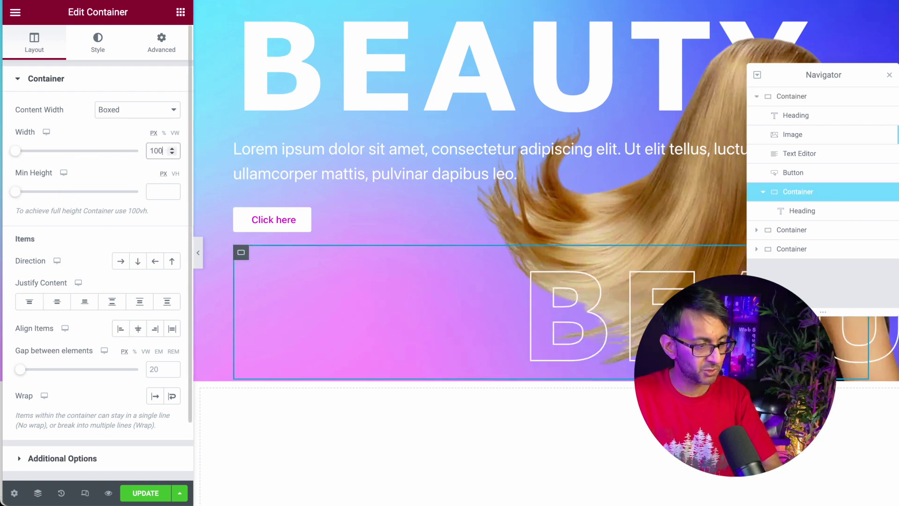
click(162, 42)
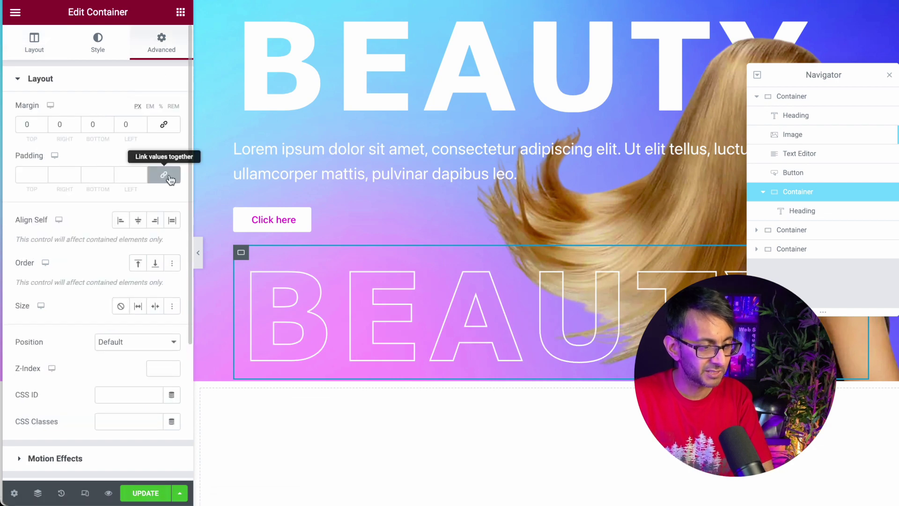
click(53, 55)
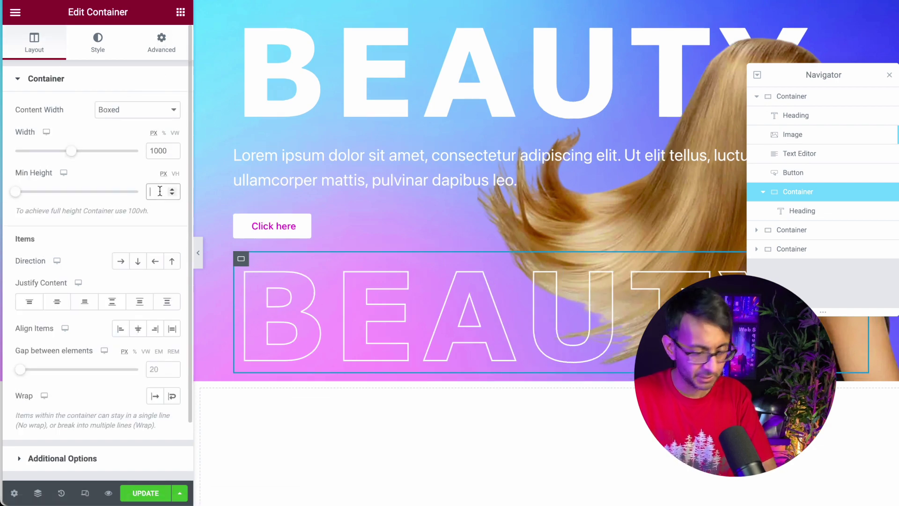
text(00)
key(BackSpace)
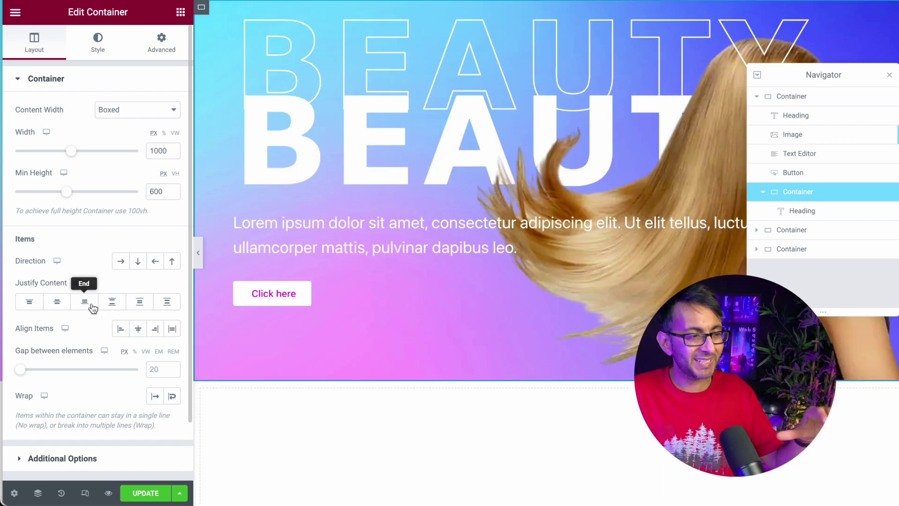
Set Justify Content to Start on the inner container and the main hero container.
click(58, 302)
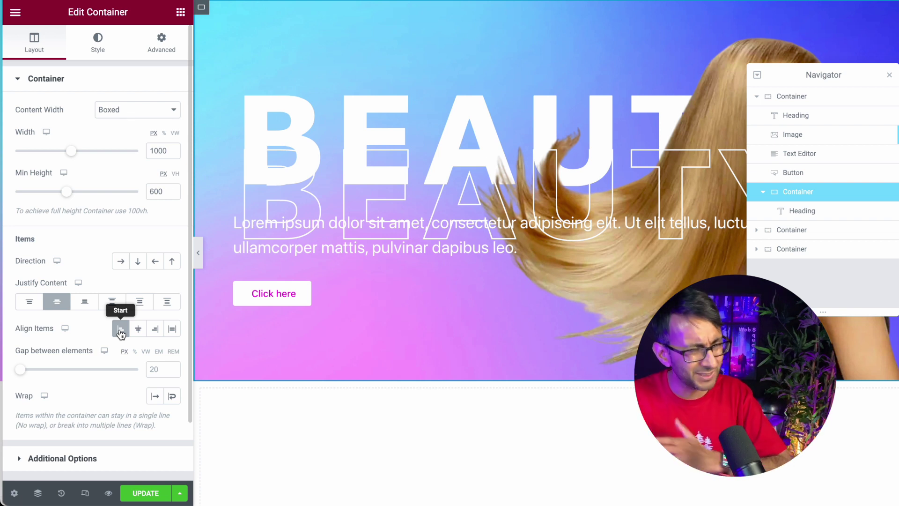
click(29, 303)
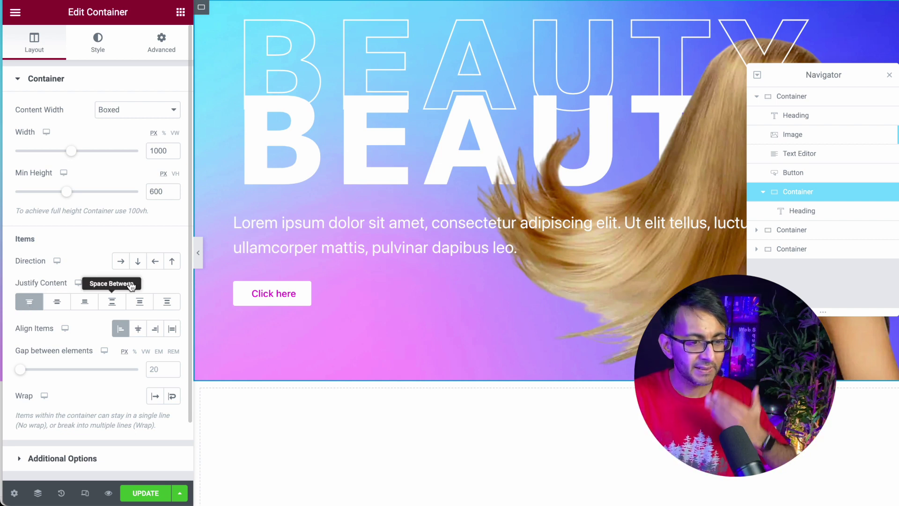
click(824, 101)
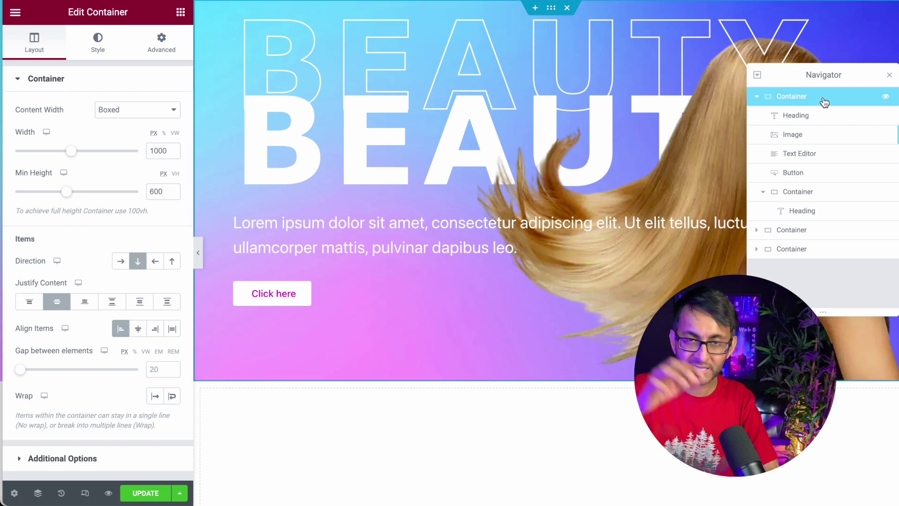
click(30, 305)
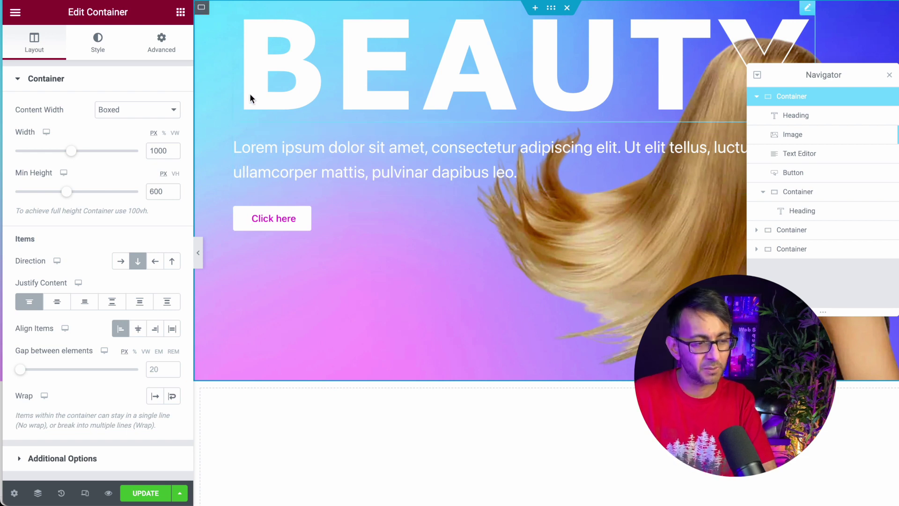
Unlink the solid BEAUTY heading's margin and padding and shift its left margin to -15 px.
click(820, 121)
click(164, 124)
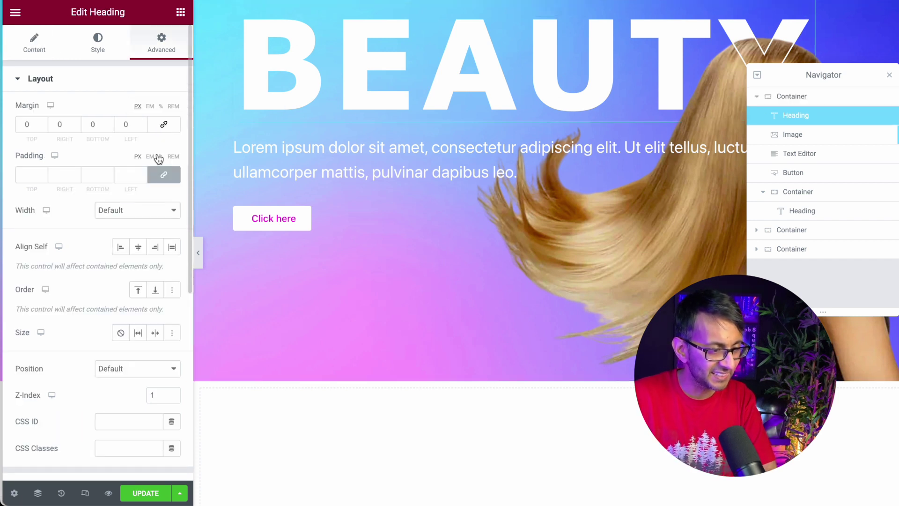
click(164, 176)
drag(141, 127, 141, 126)
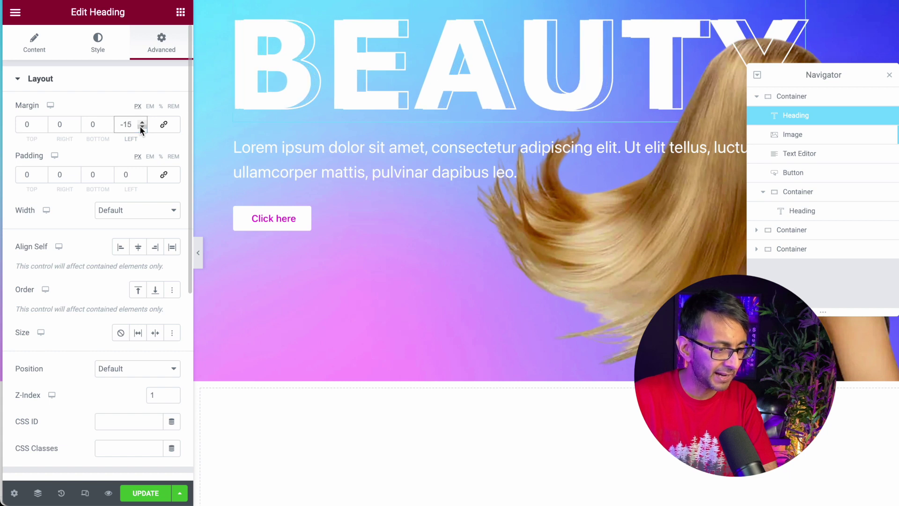
Set the left margin to -17 px on both the solid and outlined BEAUTY headings.
click(142, 128)
click(142, 128)
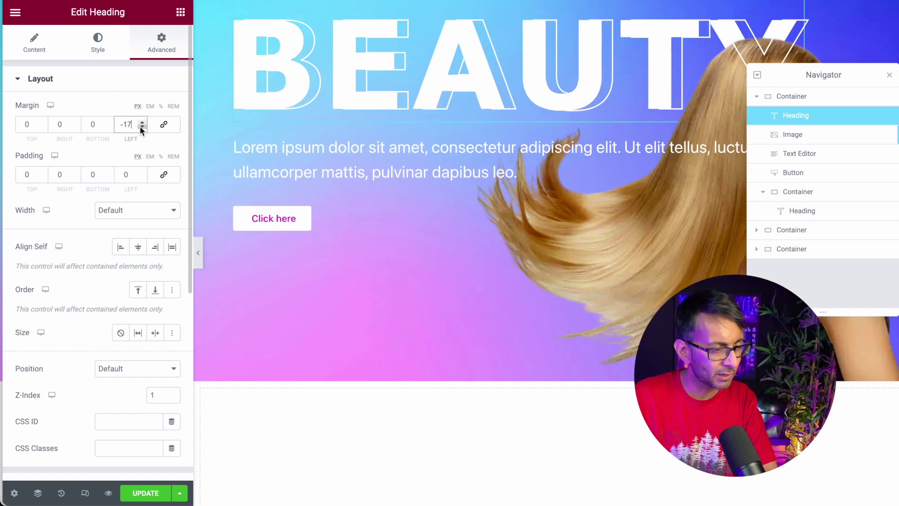
click(253, 71)
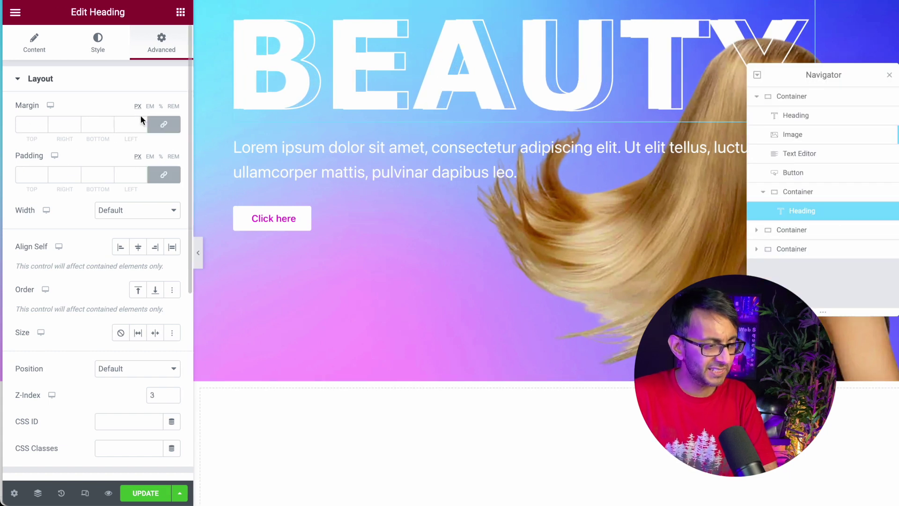
click(164, 124)
click(142, 128)
click(142, 127)
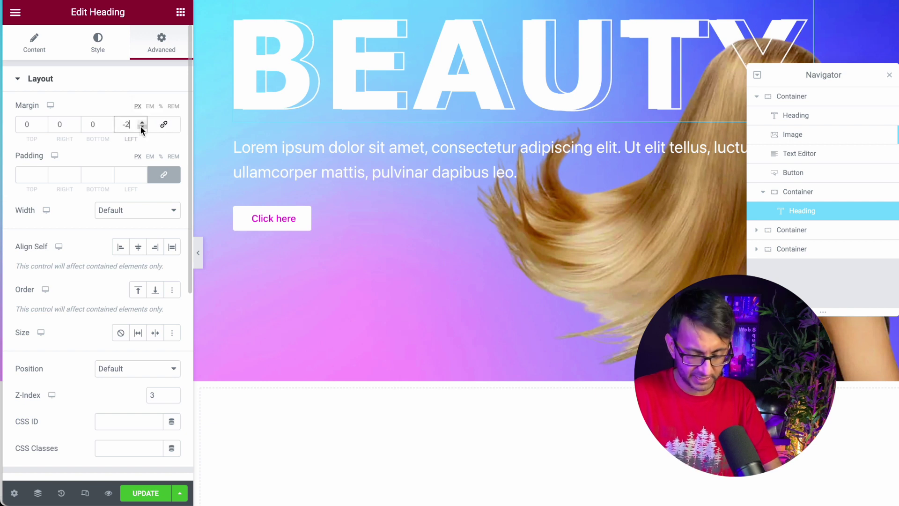
key(BackSpace)
text(17)
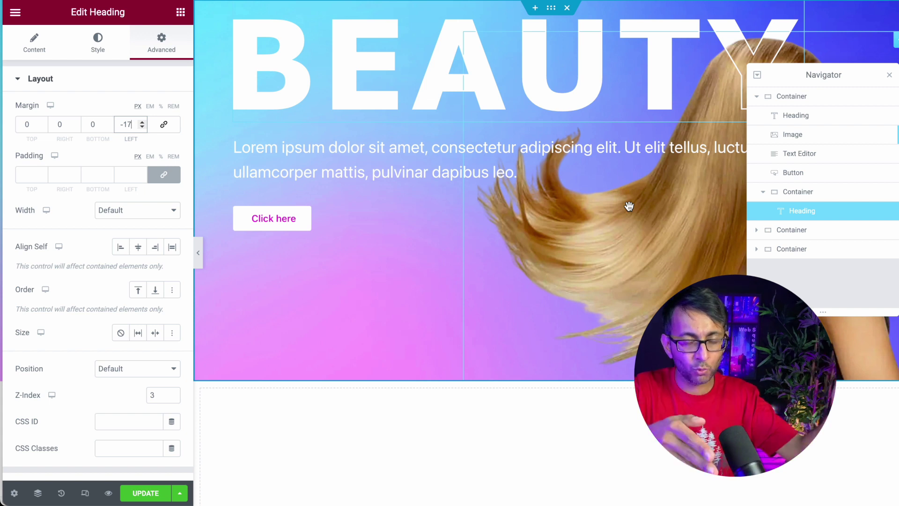
click(830, 102)
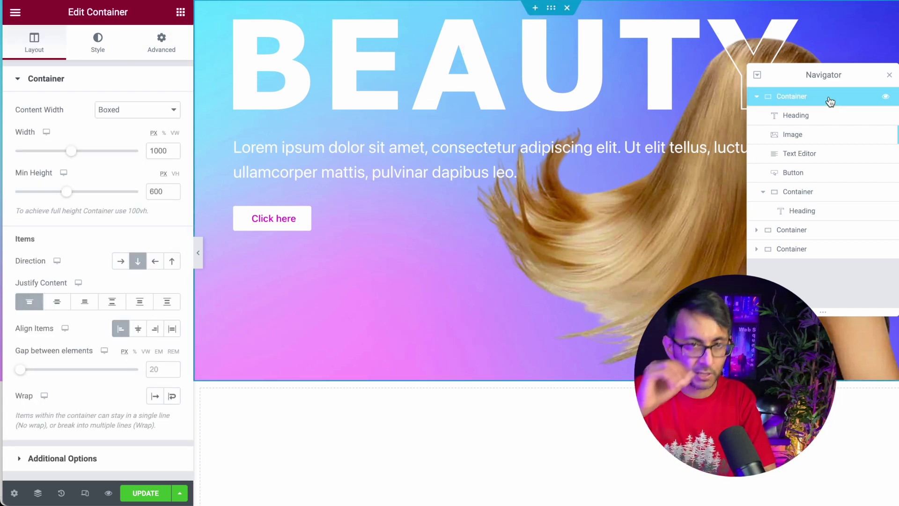
Give the hero container 200 px top padding and 60 px bottom padding.
click(162, 47)
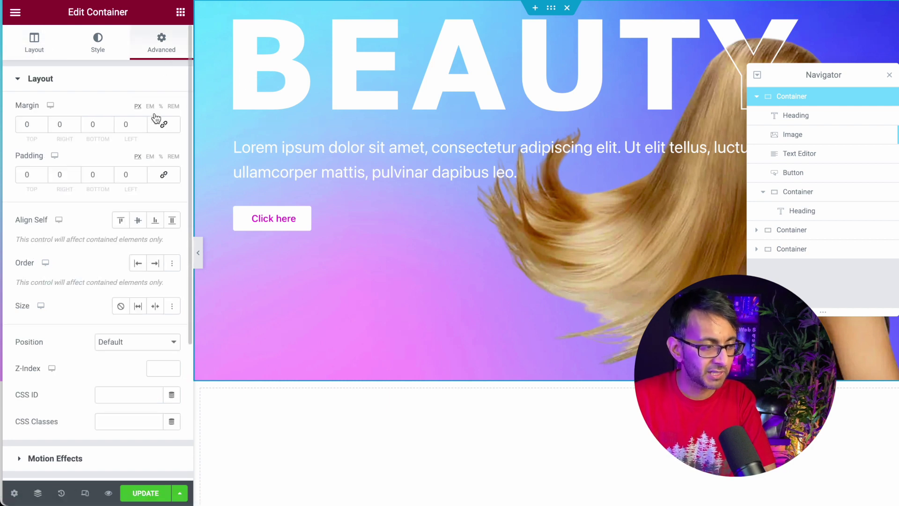
click(27, 174)
text(200)
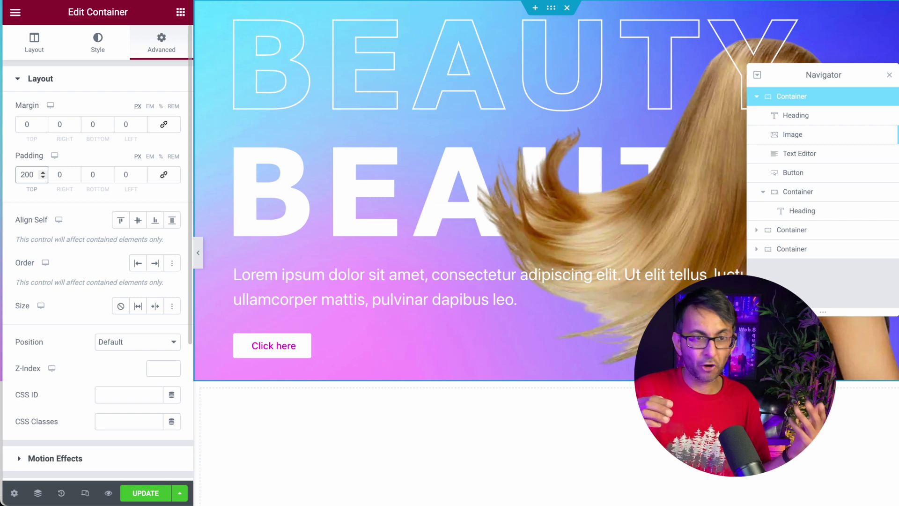
key(Tab)
key(Tab)
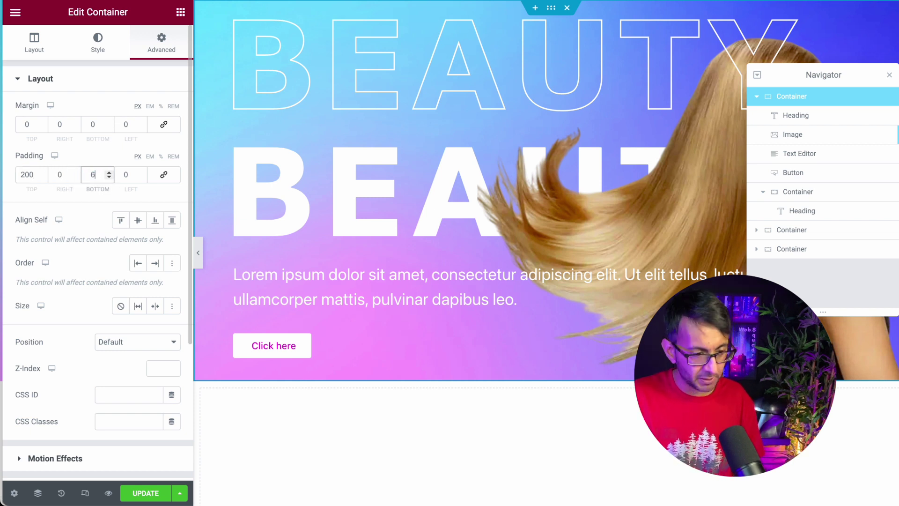
text(60)
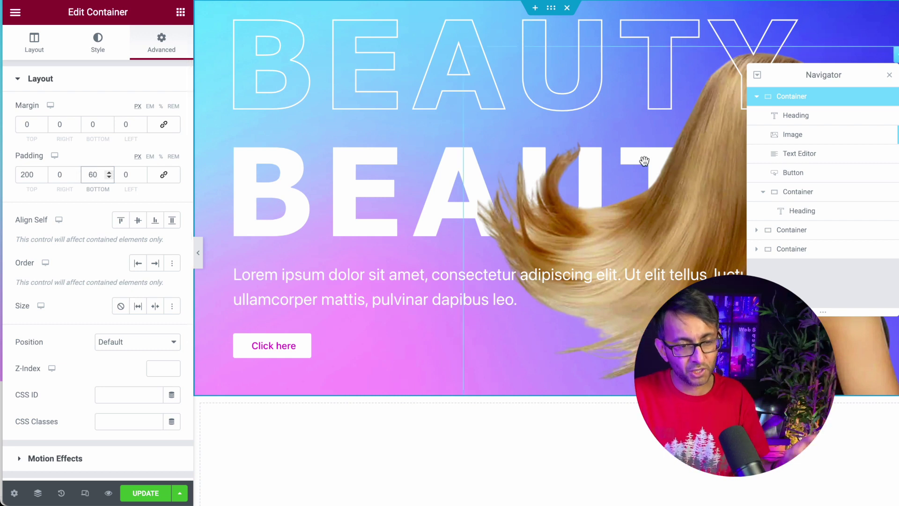
Give the inner container 200 px top and 60 px bottom padding, then close the Navigator.
click(814, 193)
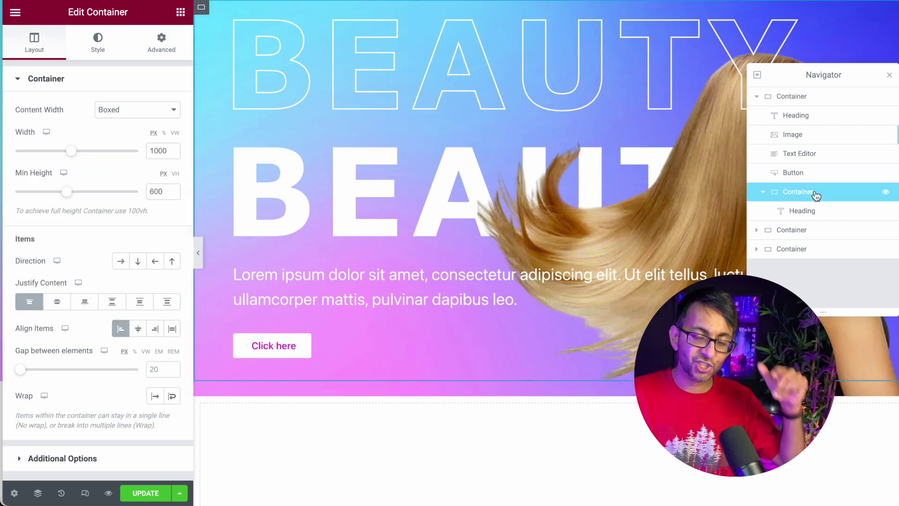
click(181, 47)
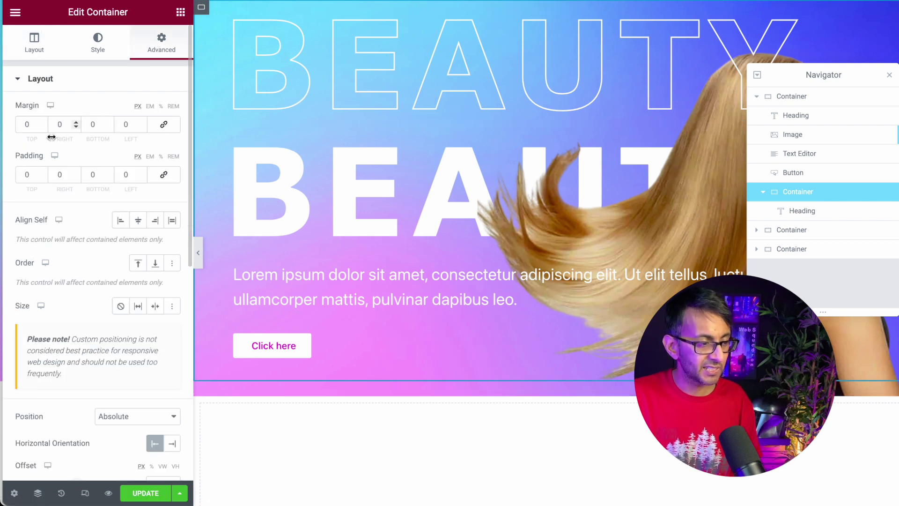
double_click(21, 174)
text(200)
key(Tab)
key(Tab)
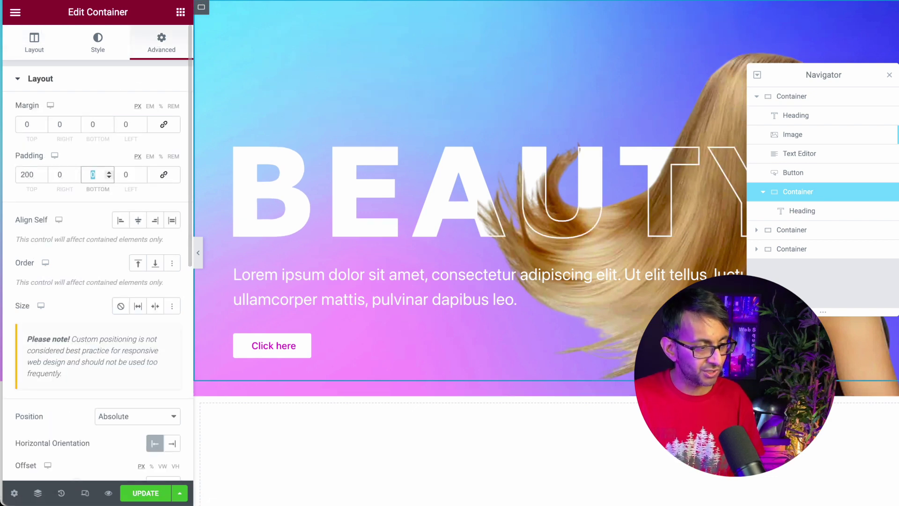
text(6)
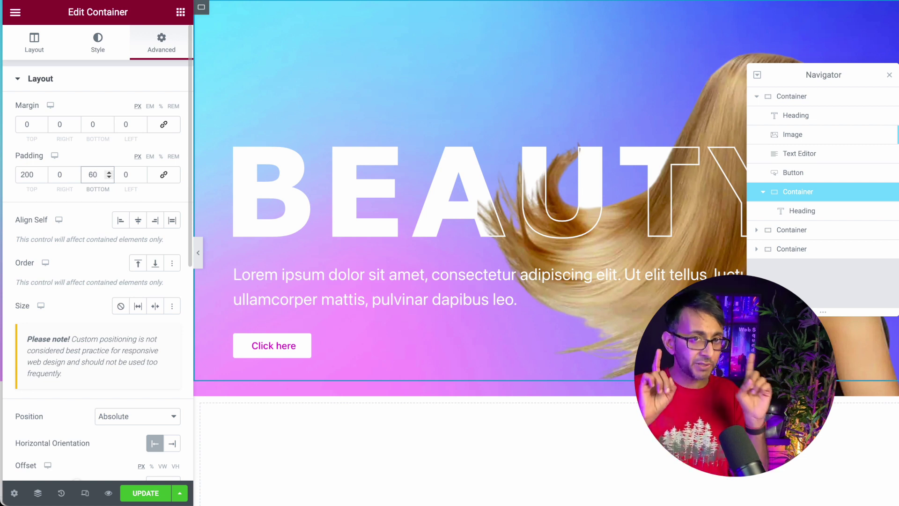
click(889, 77)
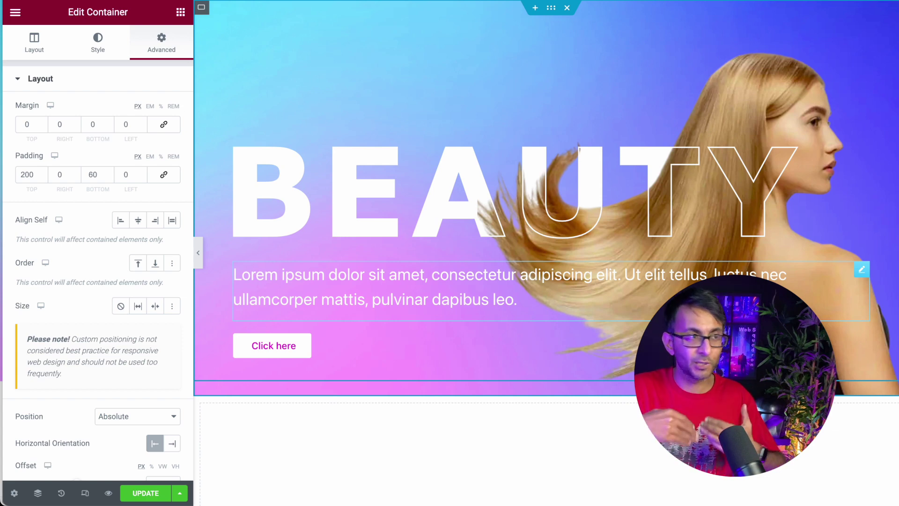
Preview the hero section live without the editor panels.
key(ctrl+Tab)
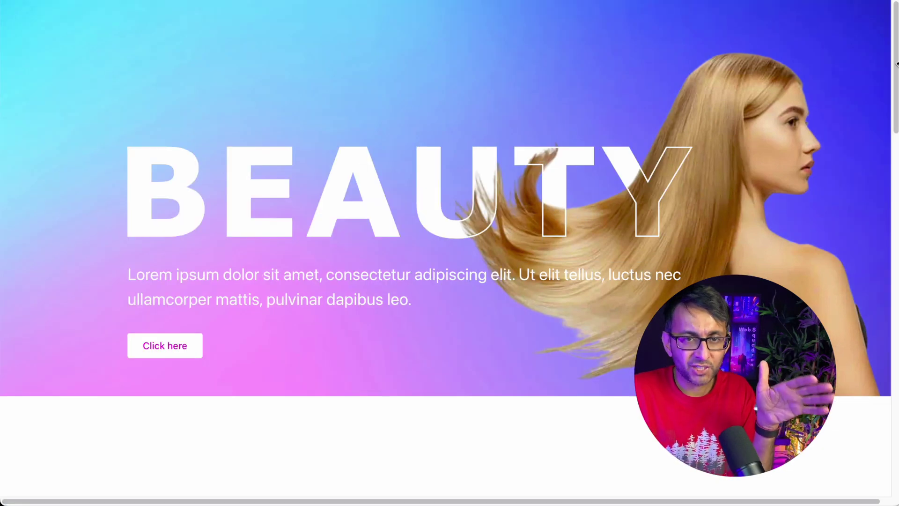
Resize the preview to several page widths to check how the hero reflows.
drag(897, 63, 825, 64)
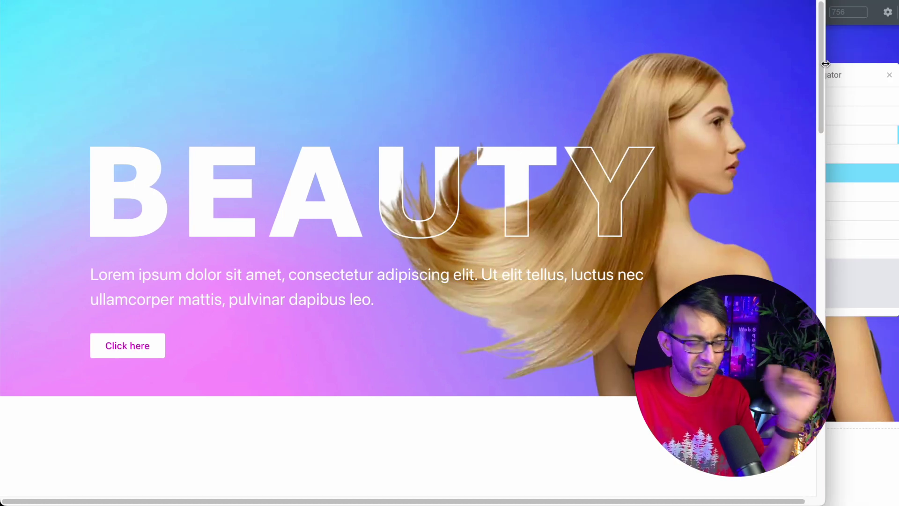
drag(825, 63, 385, 83)
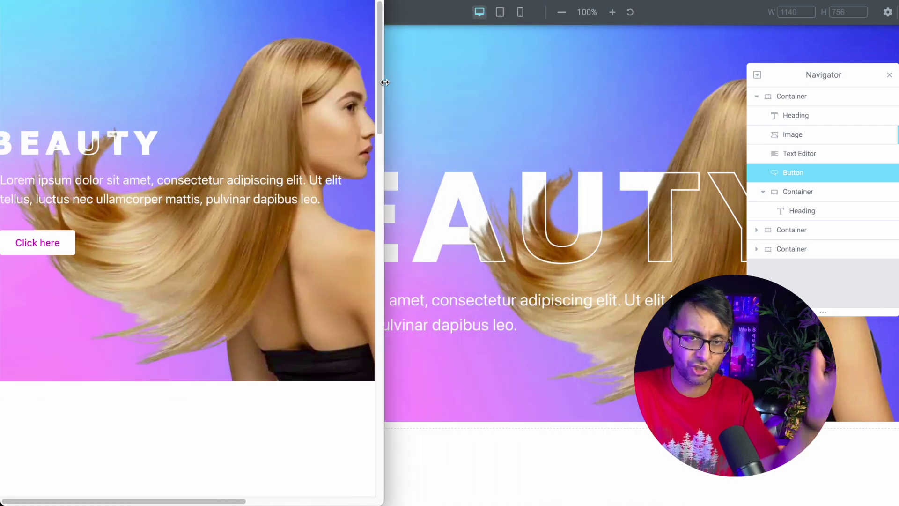
drag(384, 82, 790, 96)
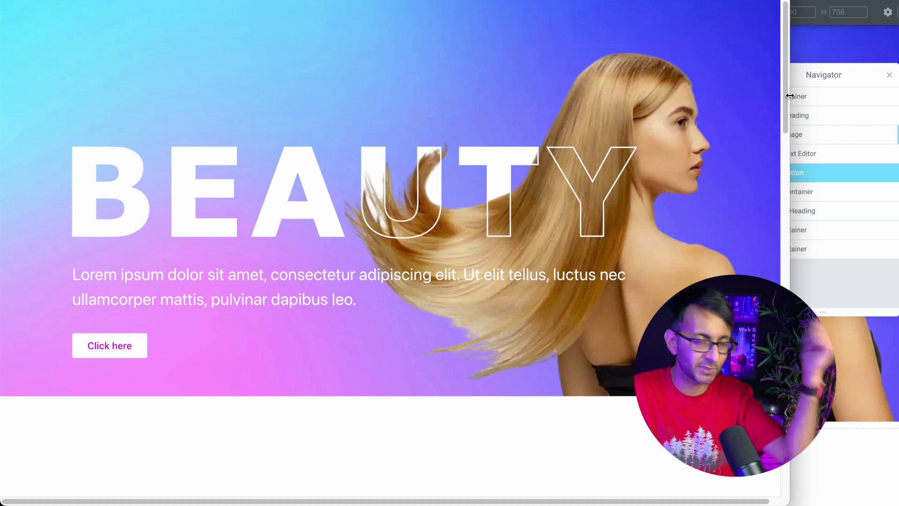
drag(777, 96, 896, 101)
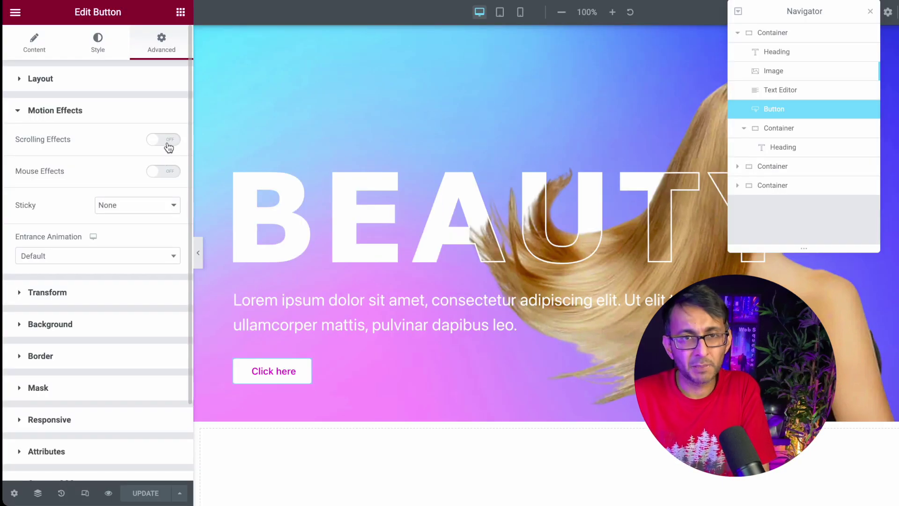
Enable vertical scrolling effects on the Click here button with direction set to Down.
click(170, 144)
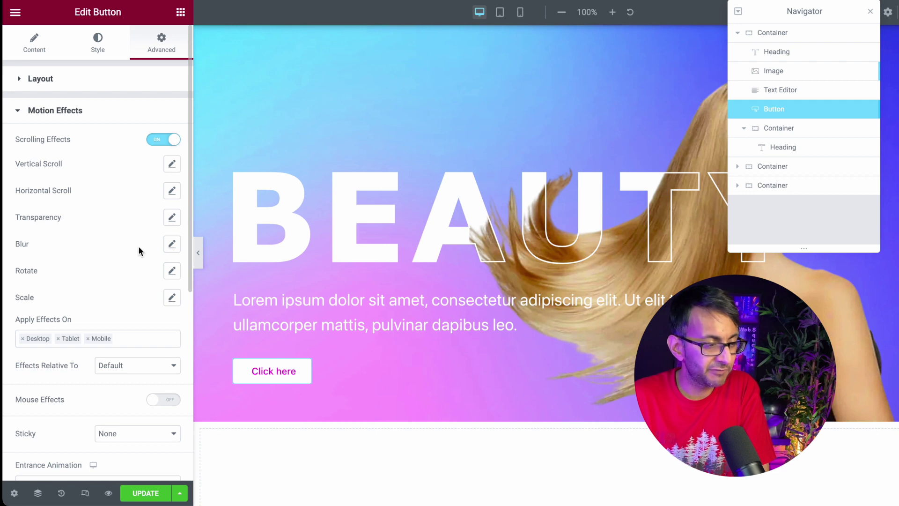
click(172, 165)
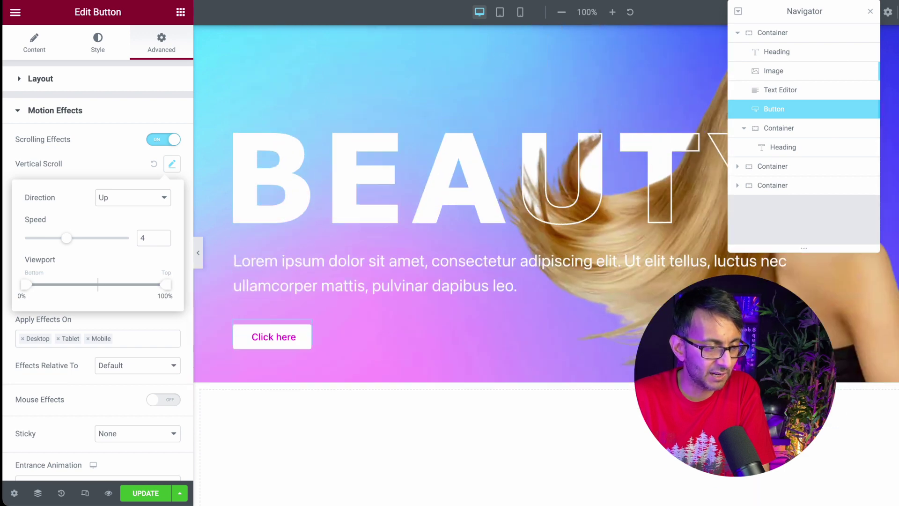
click(117, 197)
click(122, 212)
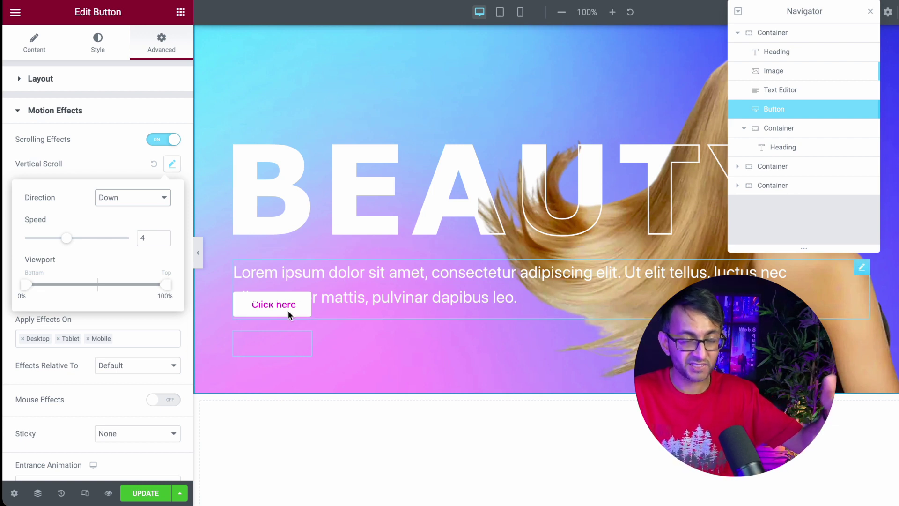
scroll(487, 295, up, 1)
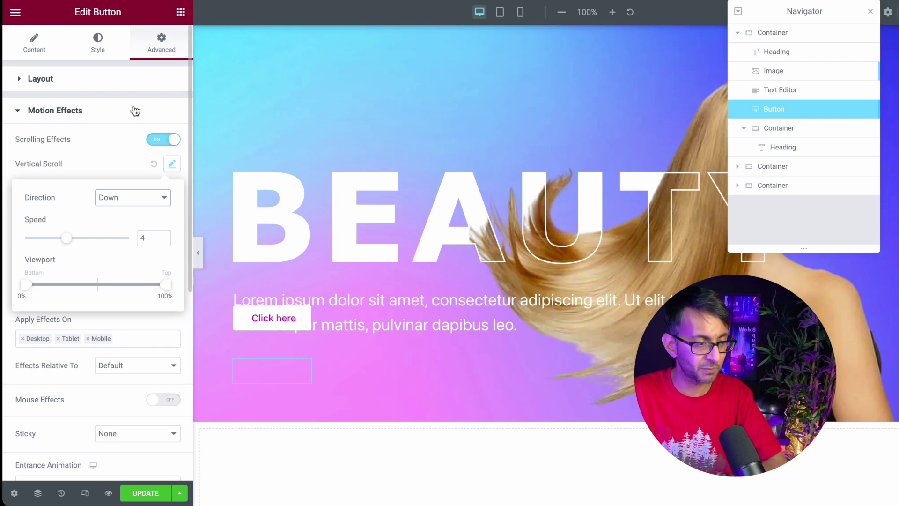
click(38, 79)
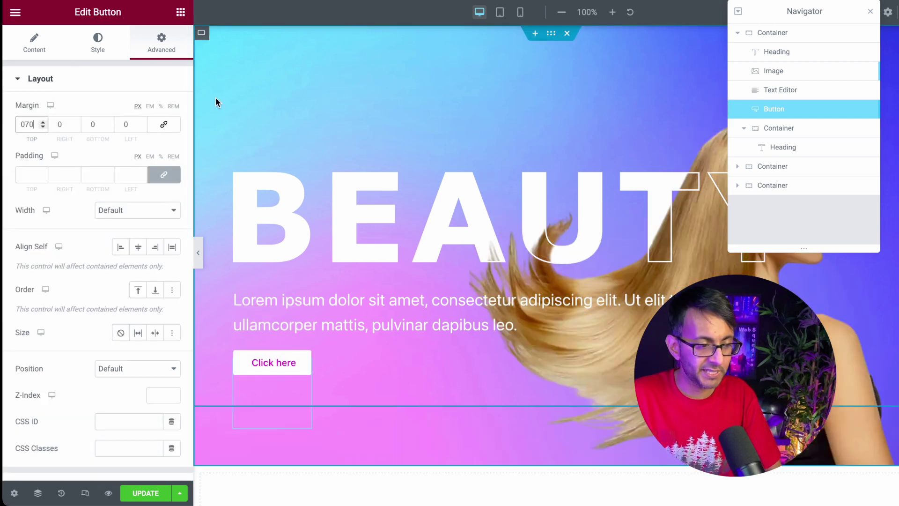
Set the outlined BEAUTY heading's container to 160 px top padding.
click(804, 36)
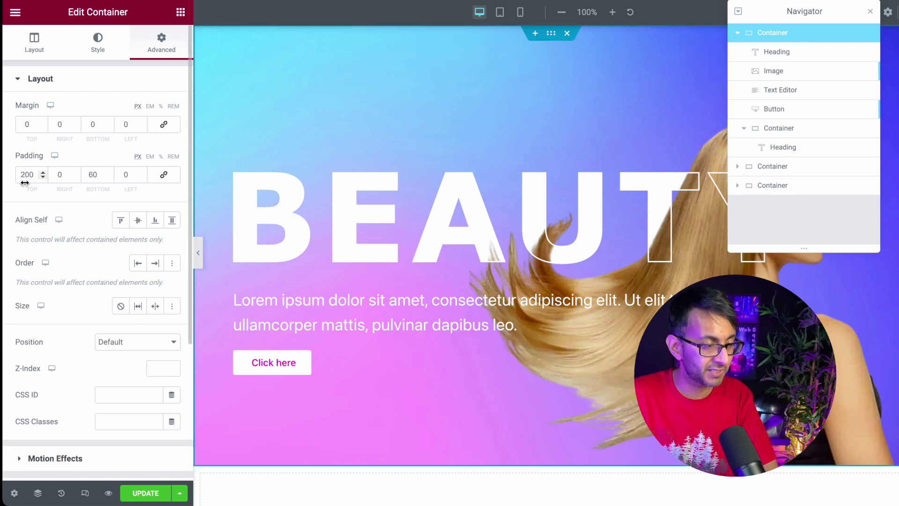
click(802, 129)
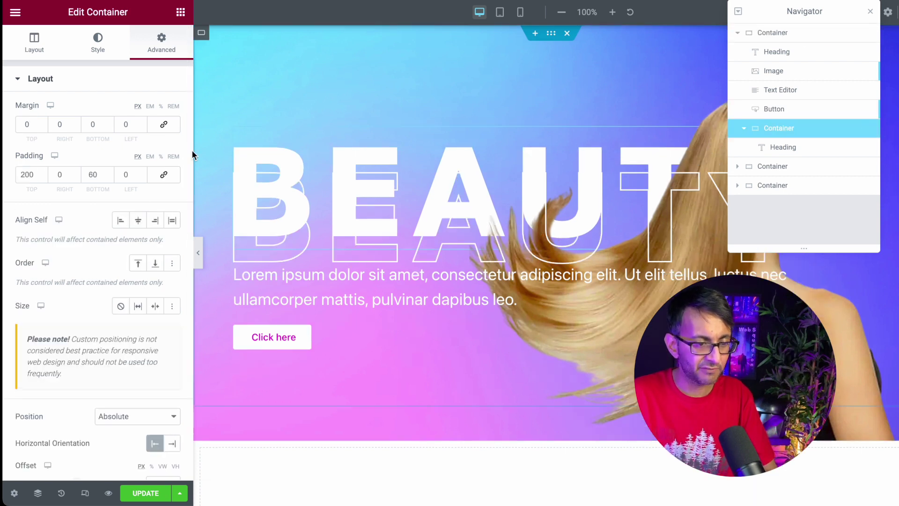
drag(19, 175, 13, 174)
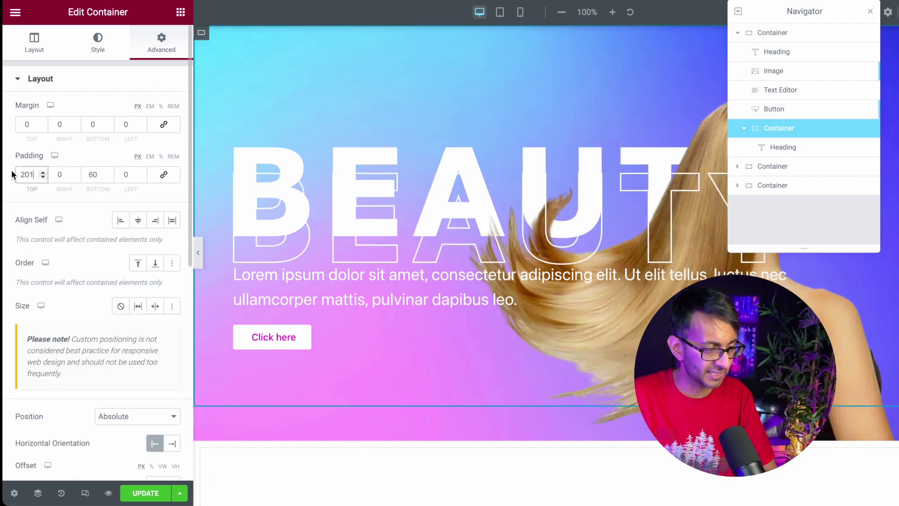
text(160)
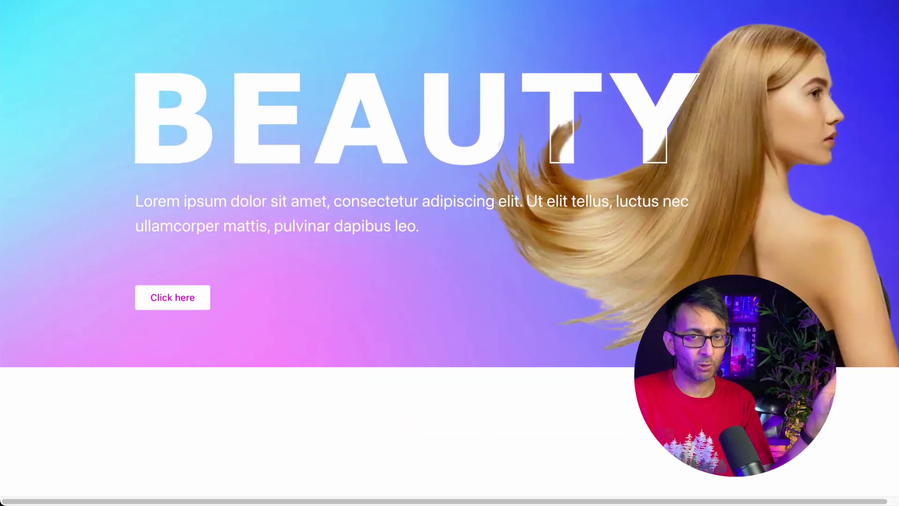
Scroll the live page up and down to watch the button's downward scroll motion.
scroll(450, 187, down, 2)
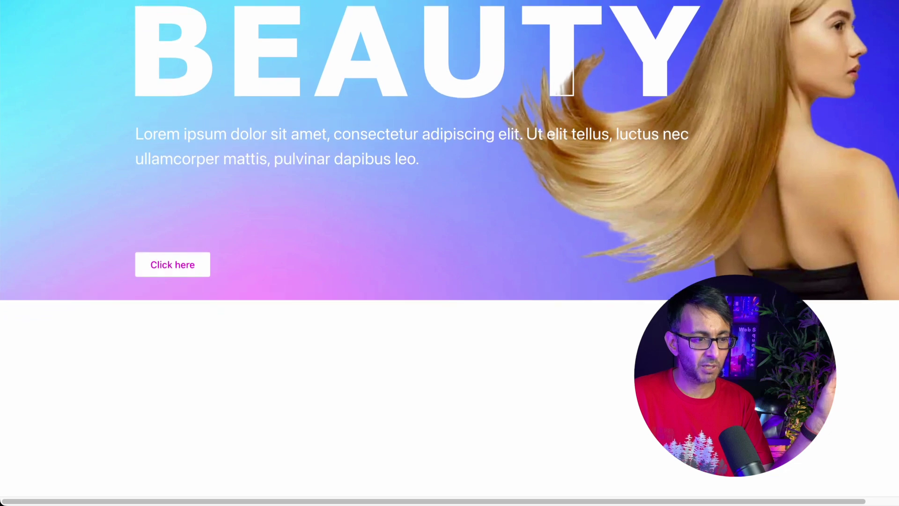
scroll(449, 187, up, 3)
scroll(450, 187, down, 2)
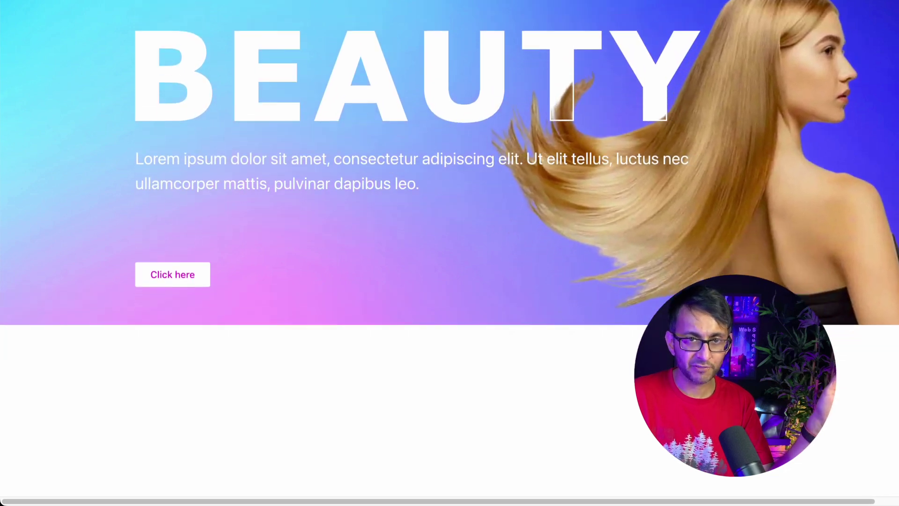
scroll(450, 187, up, 1)
scroll(449, 187, up, 2)
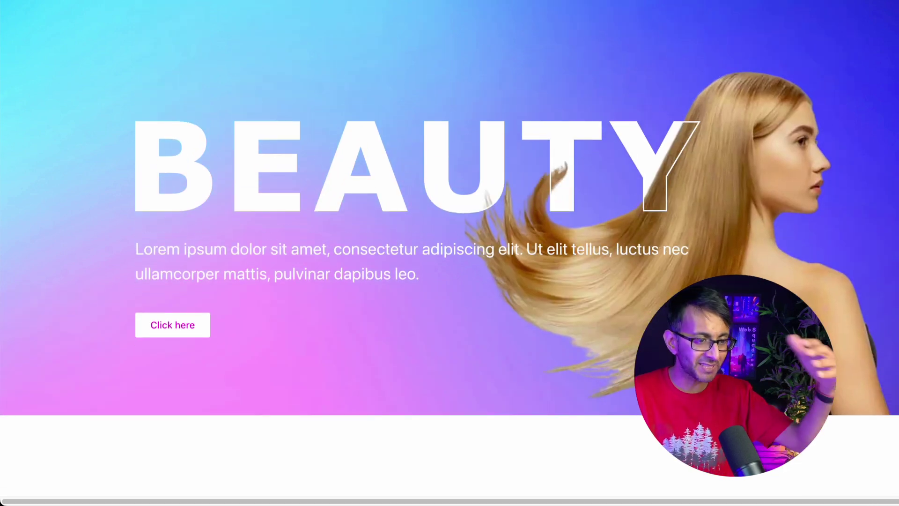
scroll(450, 187, down, 2)
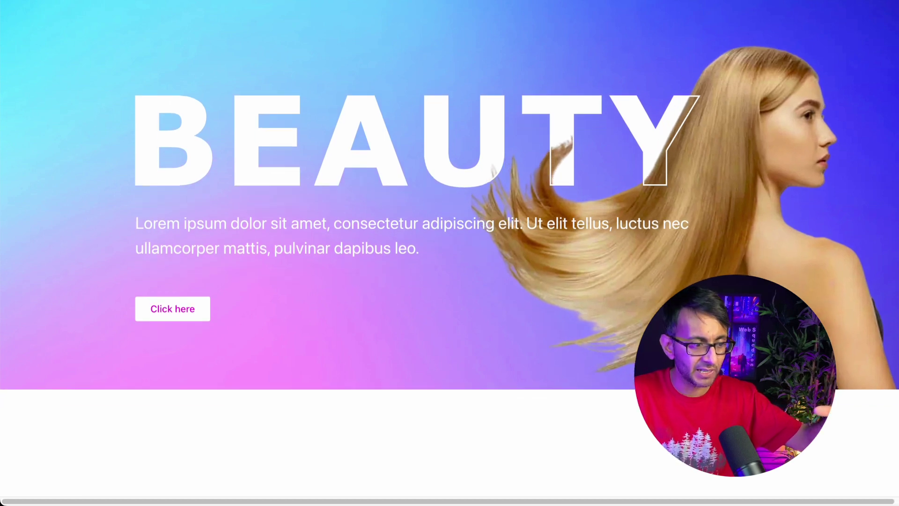
scroll(450, 187, down, 2)
scroll(450, 187, up, 4)
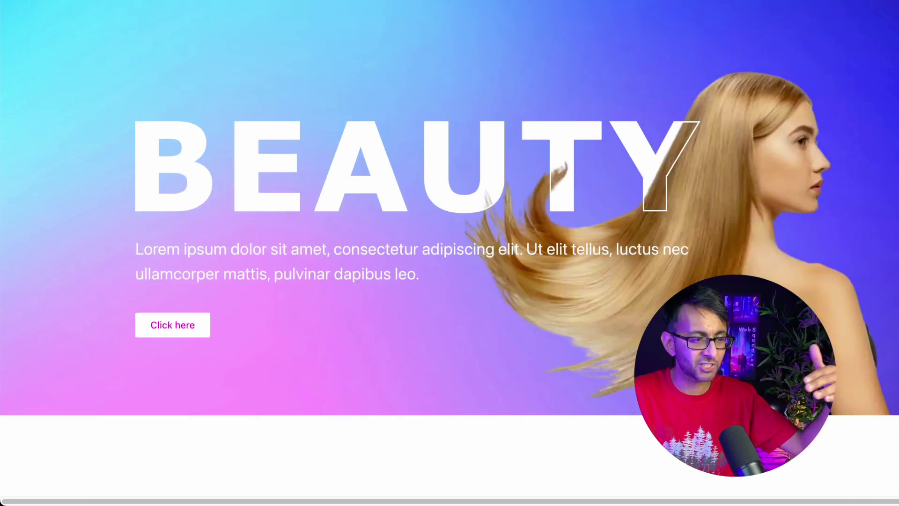
scroll(449, 187, down, 4)
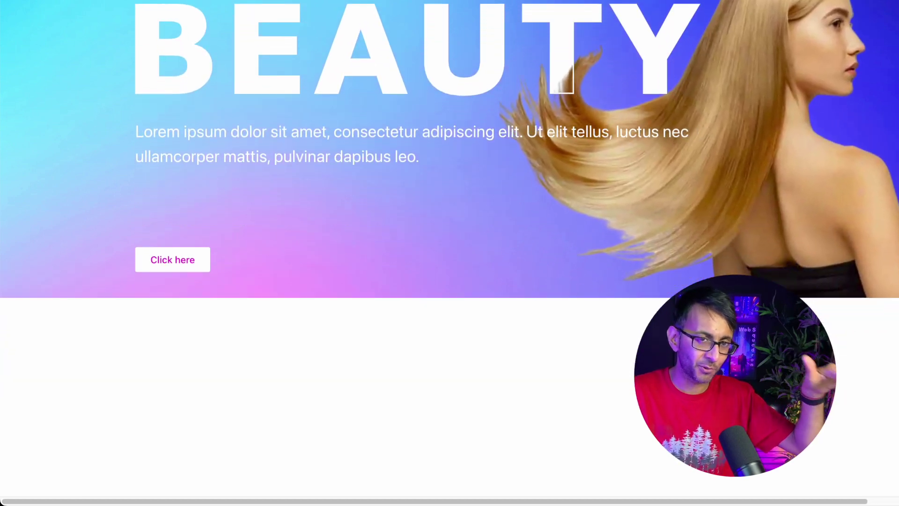
scroll(450, 187, down, 2)
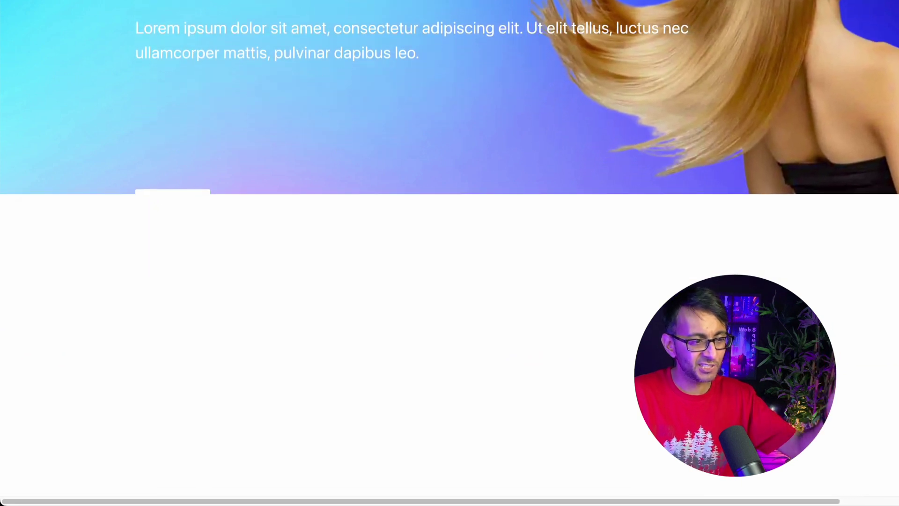
scroll(449, 187, up, 1)
scroll(450, 187, up, 1)
scroll(450, 187, down, 1)
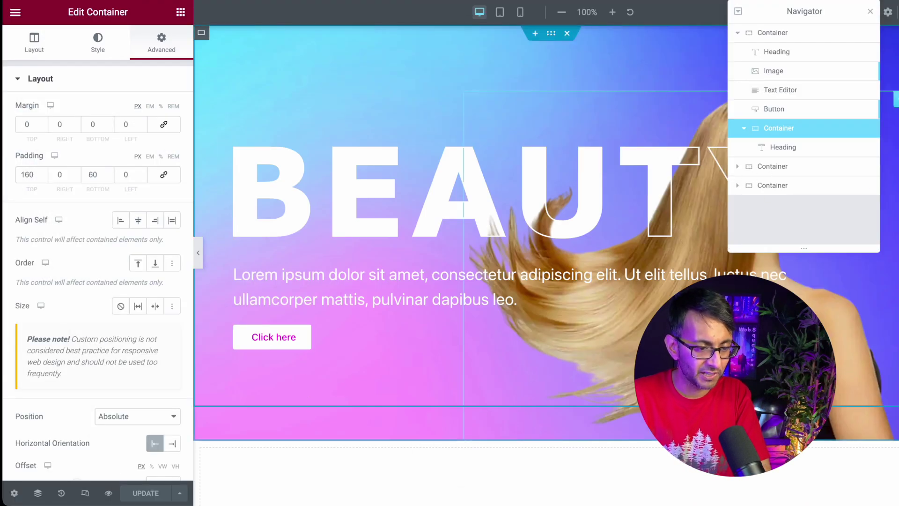
Set the section below the hero to a z-index of 9999.
click(791, 172)
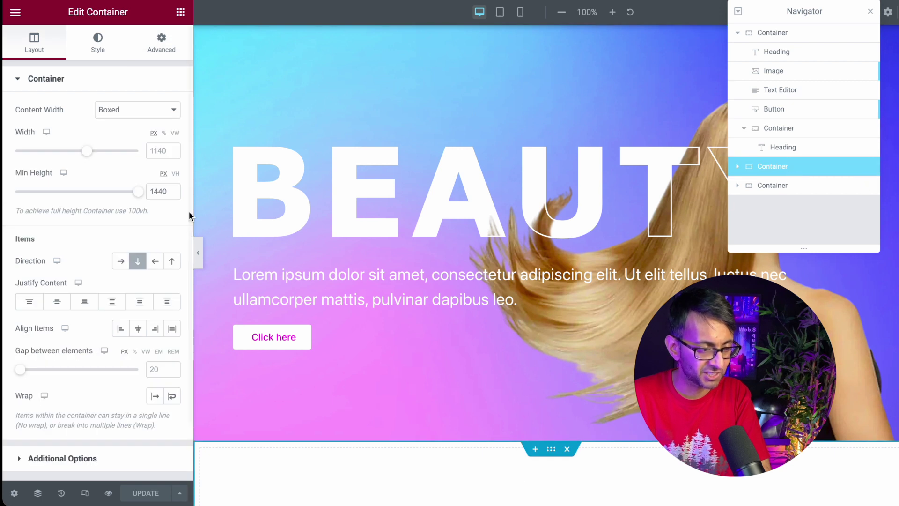
click(161, 43)
scroll(132, 398, down, 1)
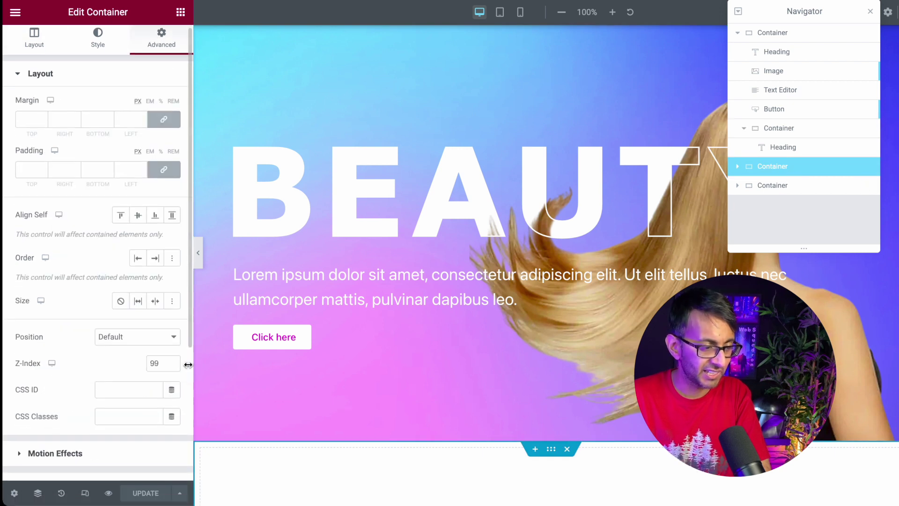
text(99)
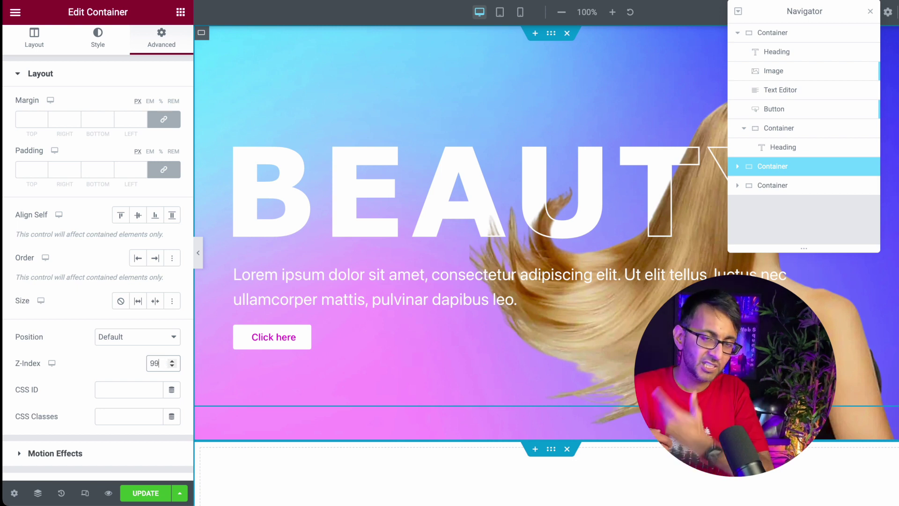
Set the main hero container's Overflow to Hidden and close the Navigator.
click(796, 35)
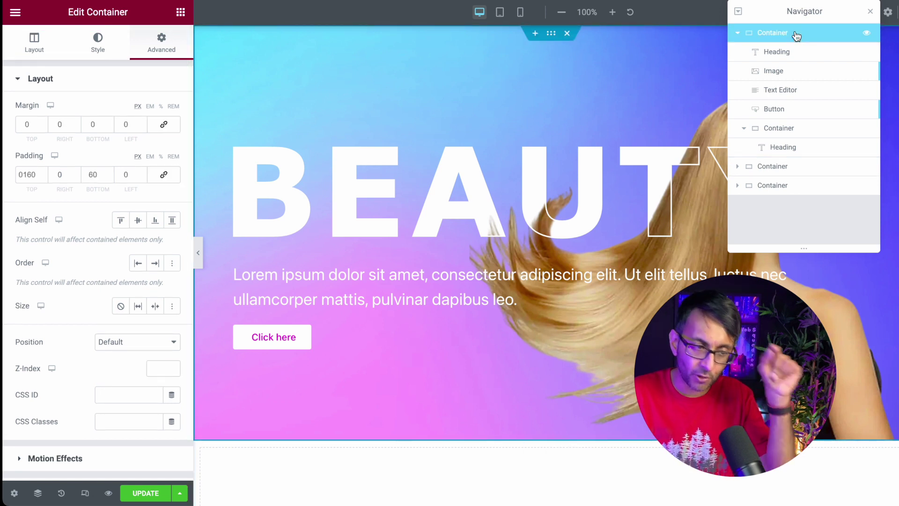
scroll(80, 317, down, 1)
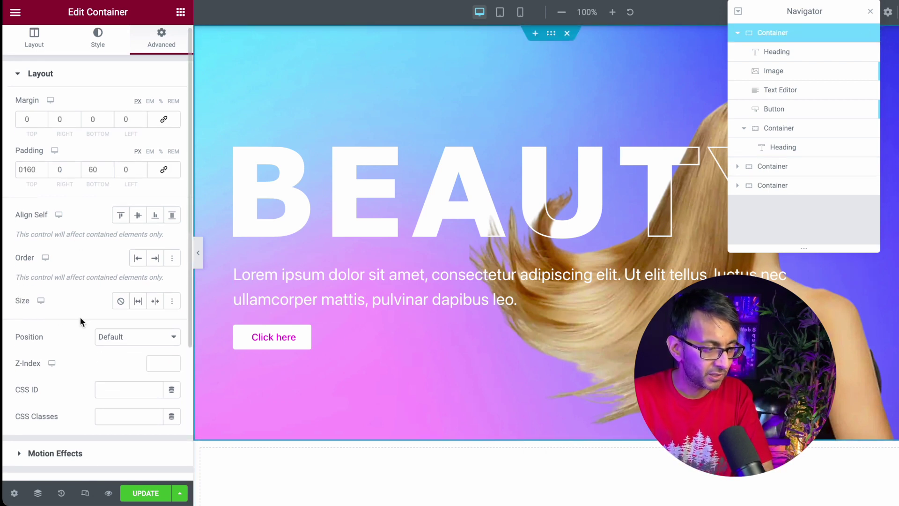
click(34, 43)
scroll(113, 328, down, 2)
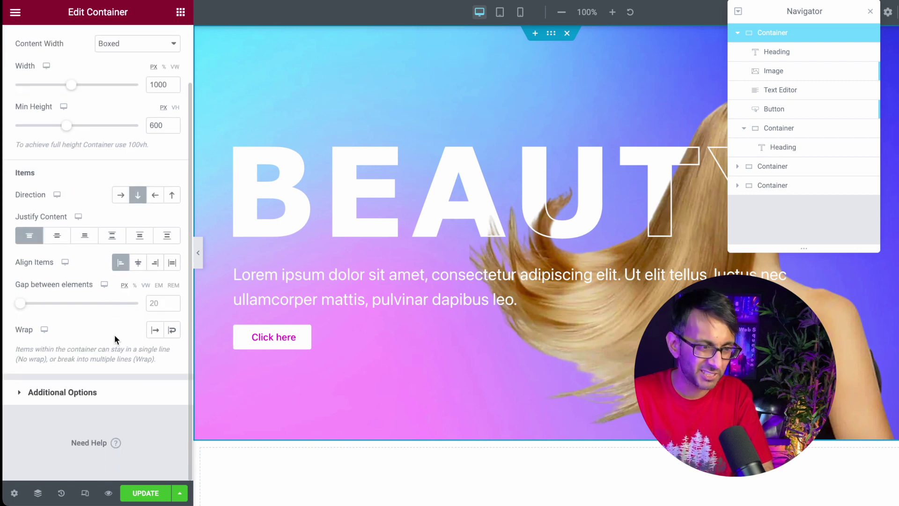
click(94, 398)
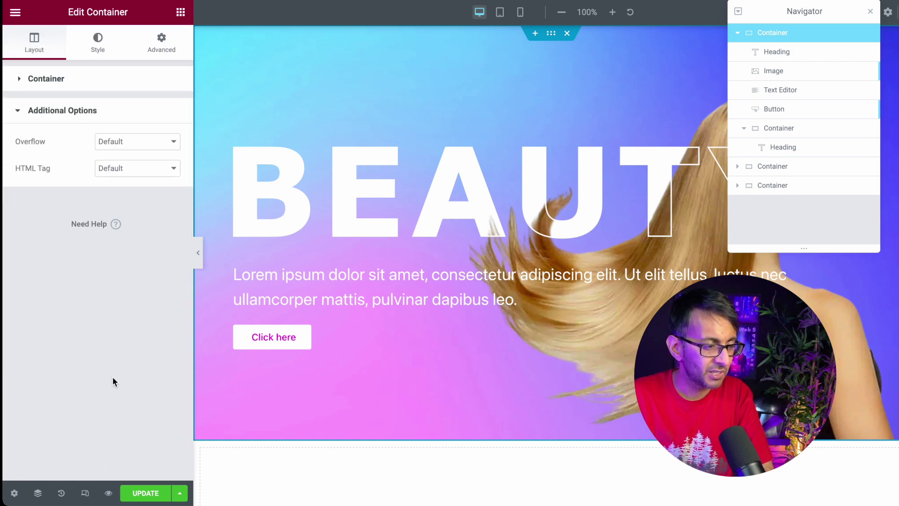
click(143, 148)
click(139, 156)
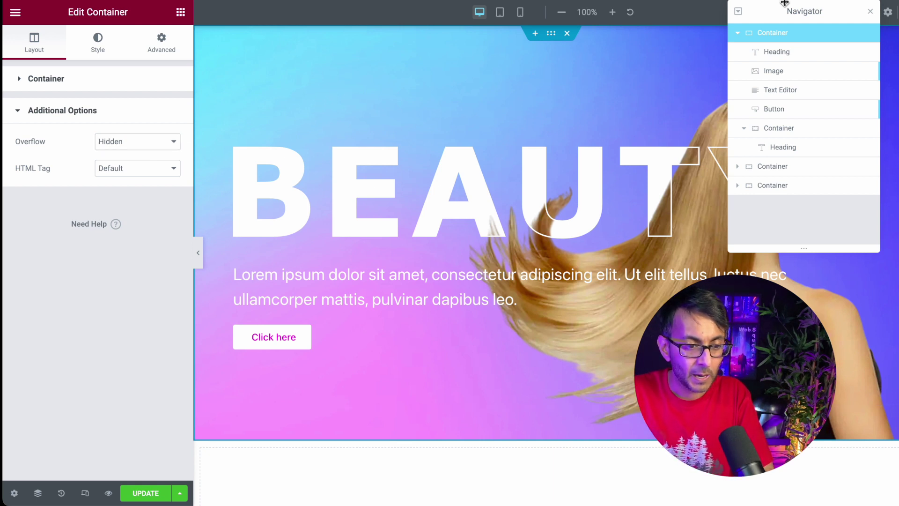
click(869, 12)
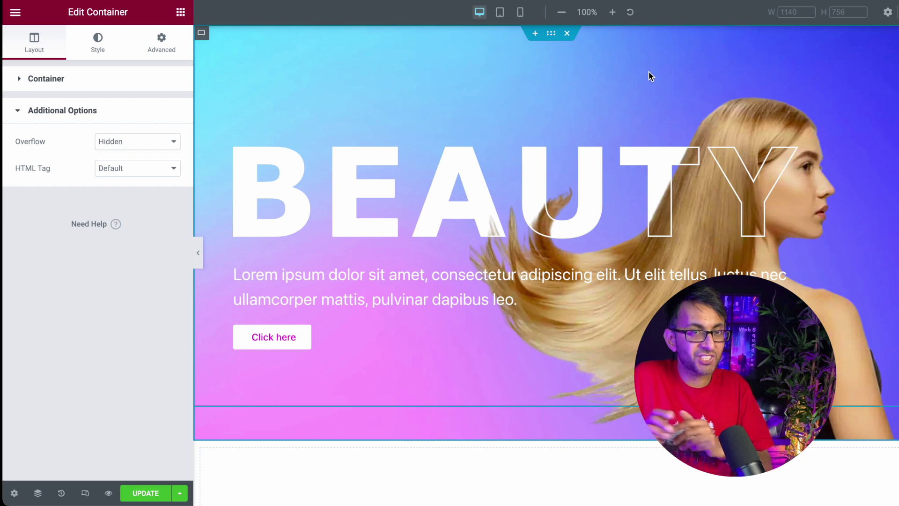